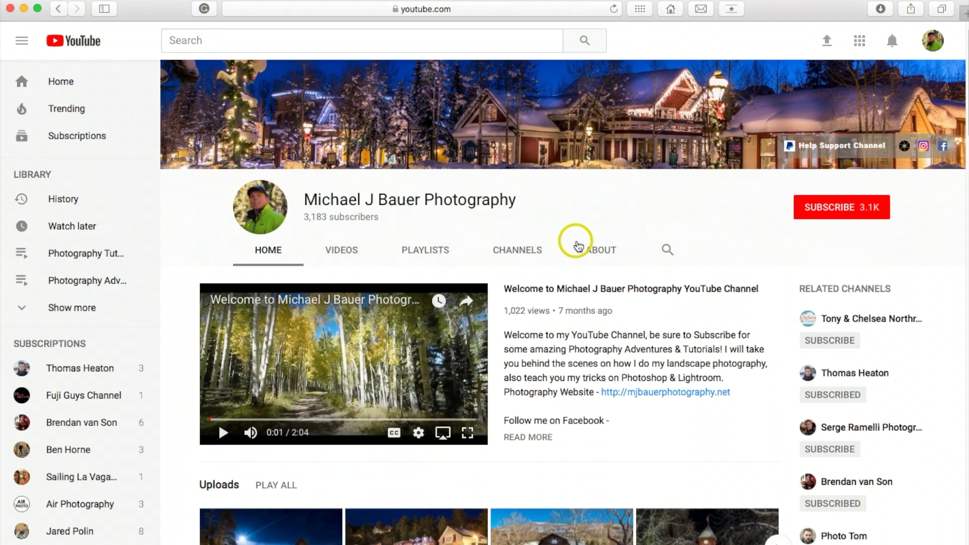
Scroll the photography channel page and back up, then minimize Safari to reveal the Lightroom photo
{"action": "scroll", "coordinate": [732, 333], "scroll_direction": "down", "scroll_amount": 6}
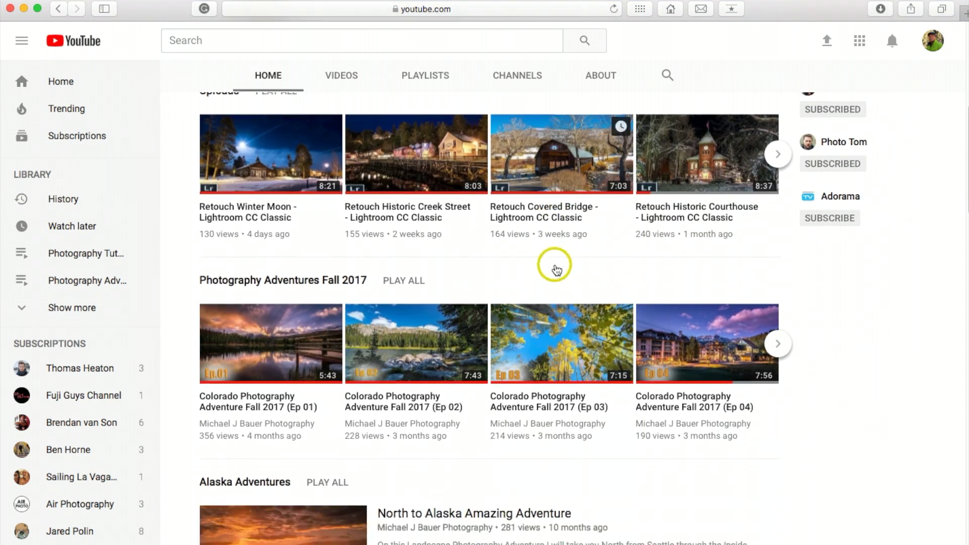
{"action": "scroll", "coordinate": [555, 269], "scroll_direction": "down", "scroll_amount": 10}
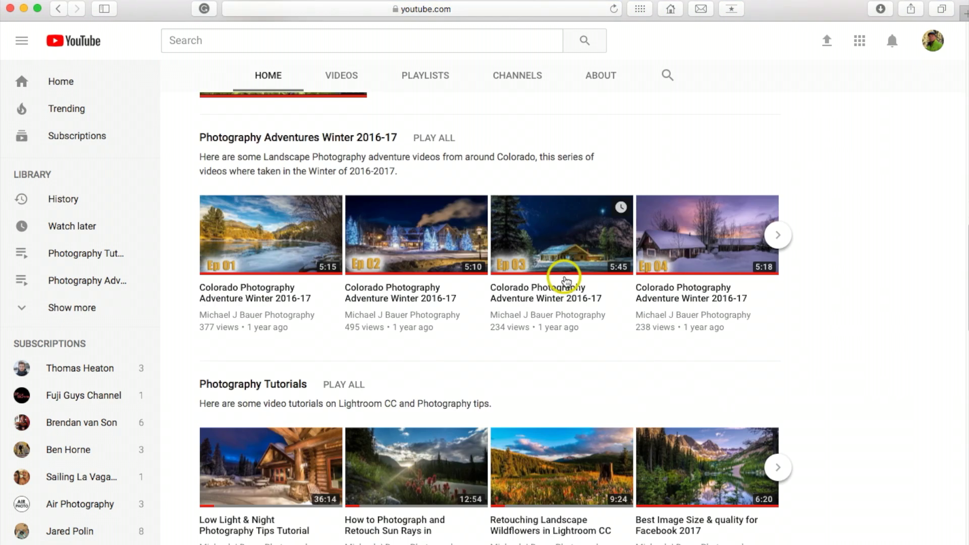
{"action": "scroll", "coordinate": [565, 280], "scroll_direction": "down", "scroll_amount": 3}
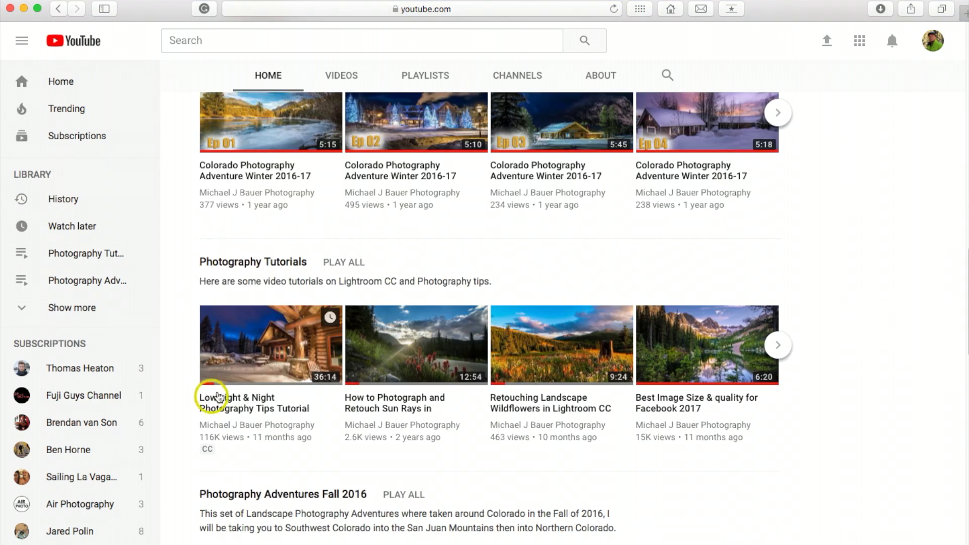
{"action": "scroll", "coordinate": [374, 300], "scroll_direction": "down", "scroll_amount": 3}
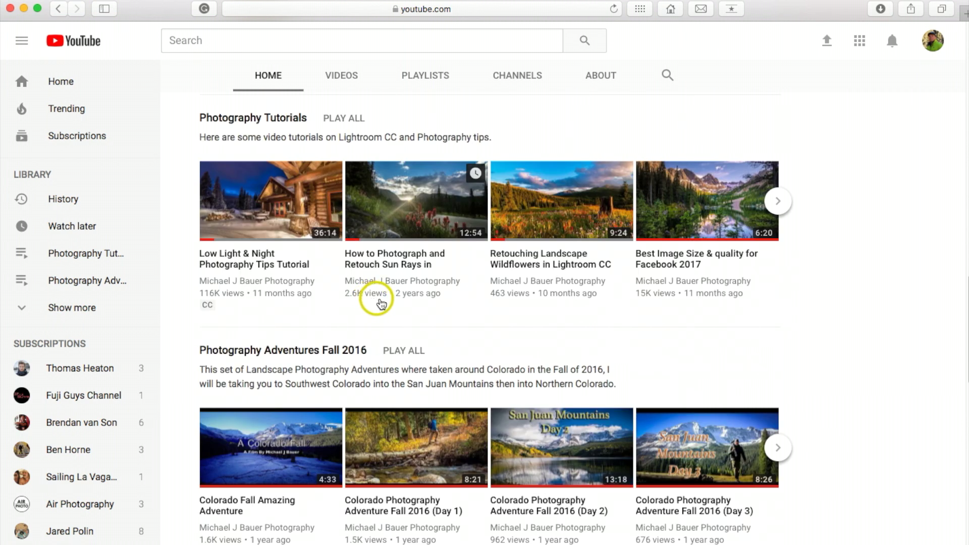
{"action": "scroll", "coordinate": [376, 301], "scroll_direction": "down", "scroll_amount": 6}
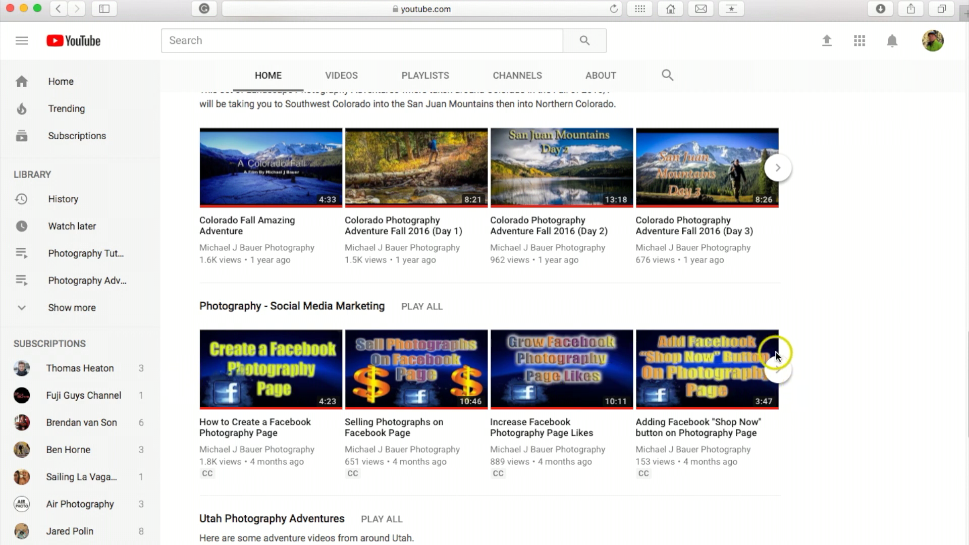
{"action": "scroll", "coordinate": [800, 290], "scroll_direction": "up", "scroll_amount": 10}
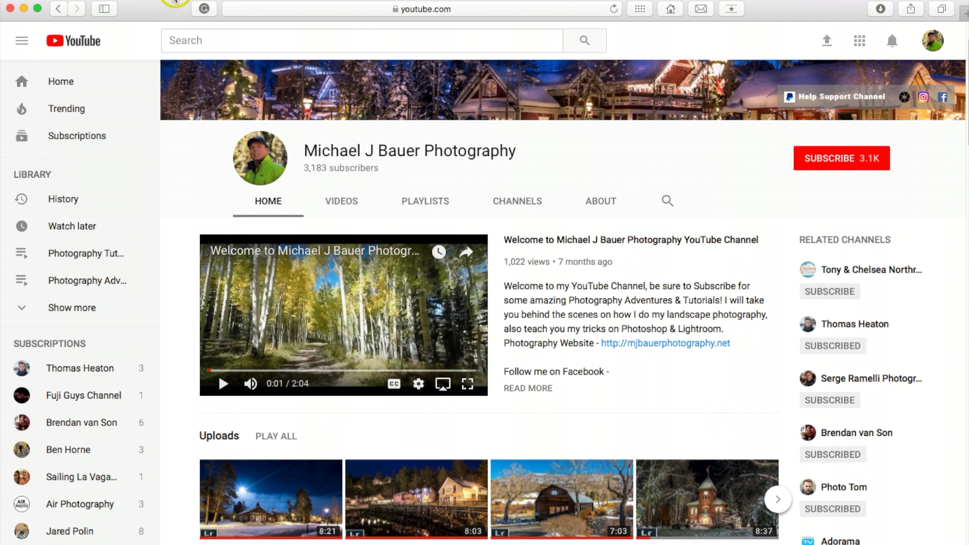
{"action": "left_click", "coordinate": [23, 10]}
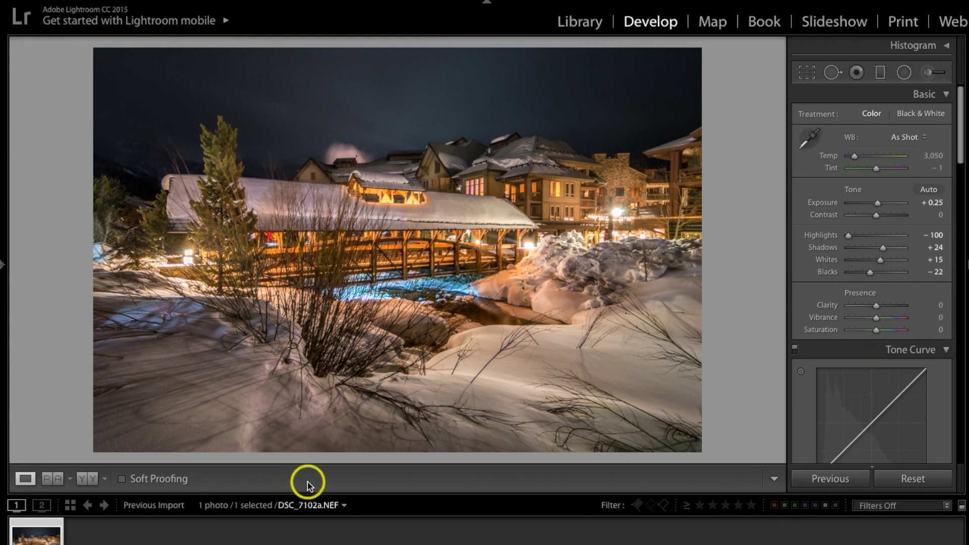
{"action": "key", "text": "i"}
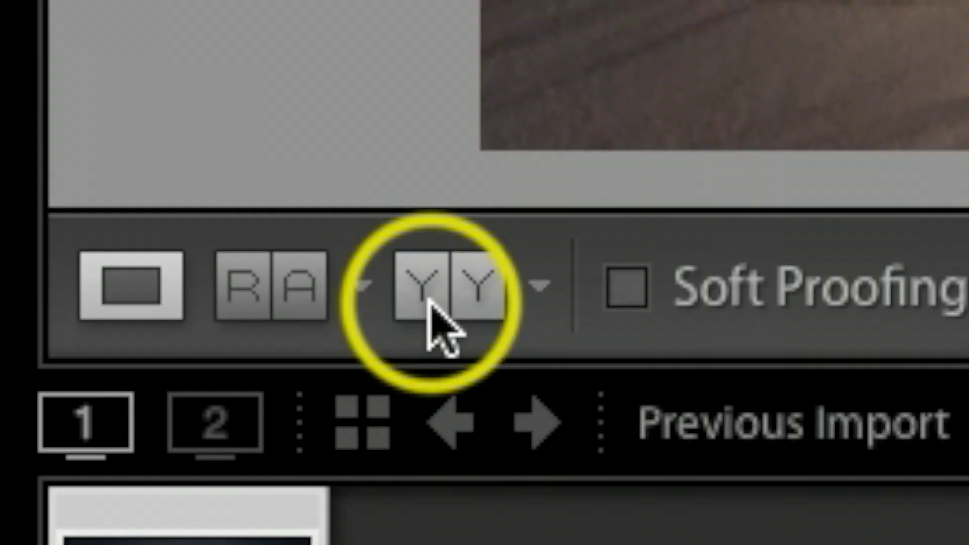
{"action": "left_click", "coordinate": [86, 481]}
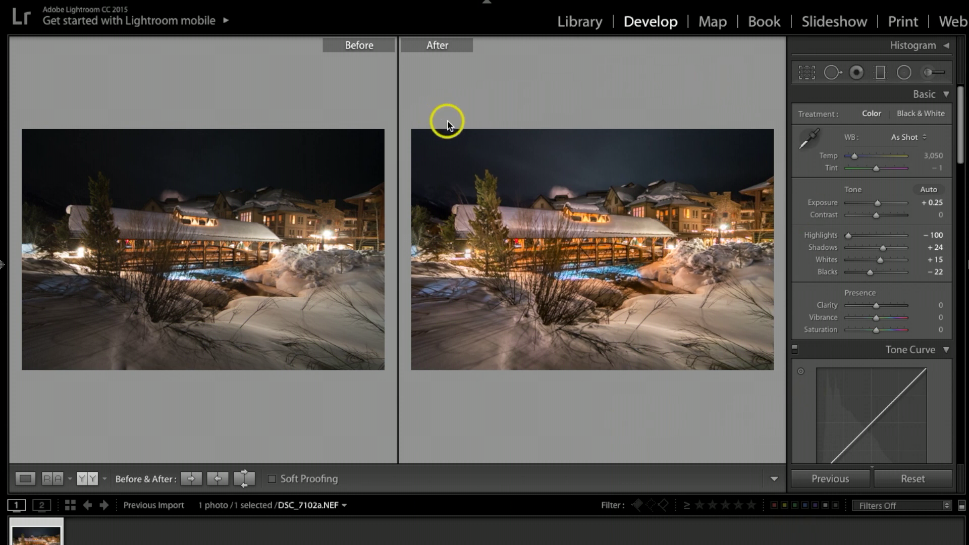
Return to single Loupe view and reset all edits on DSC_7102a.NEF
{"action": "key", "text": "y"}
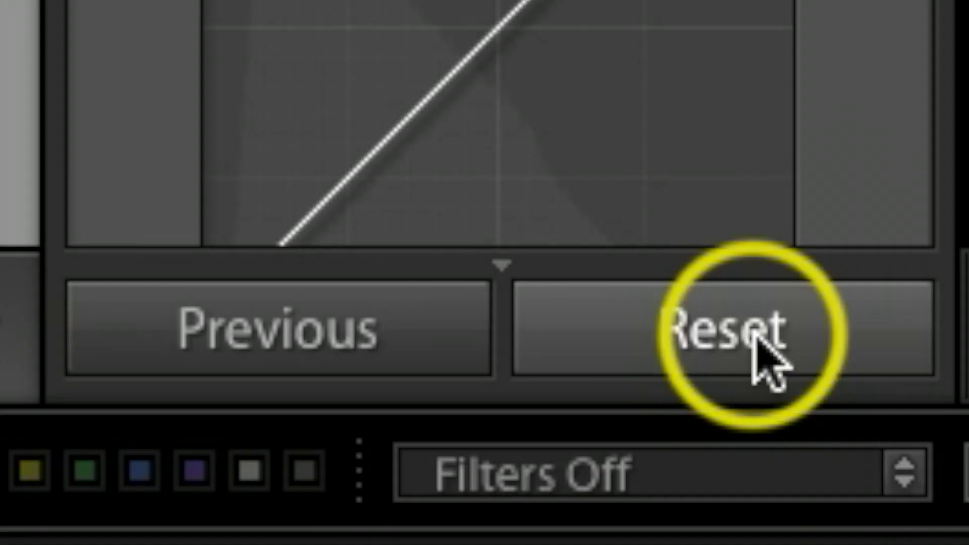
{"action": "left_click", "coordinate": [755, 335]}
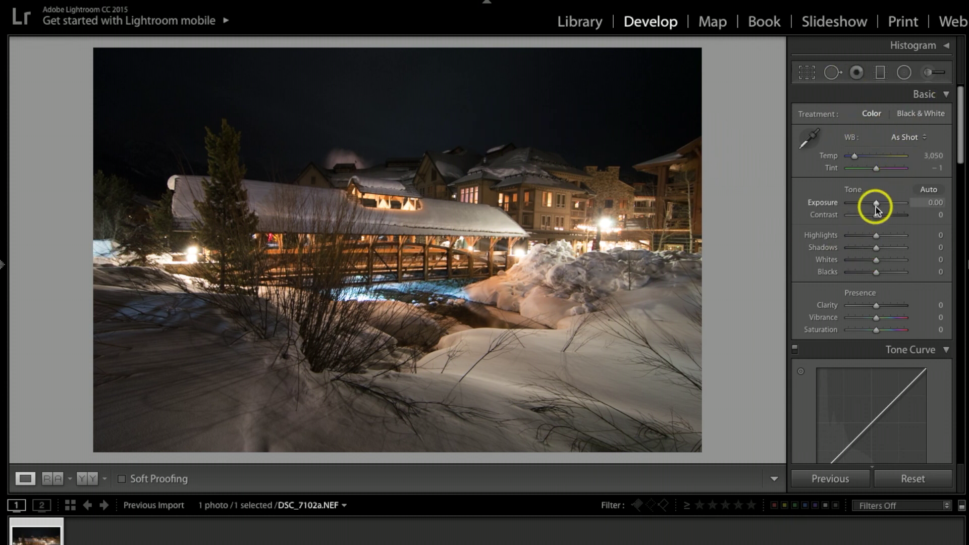
Set Exposure to +0.35, Highlights to -100 and Shadows to +32
{"action": "left_click_drag", "start_coordinate": [876, 206], "coordinate": [877, 204]}
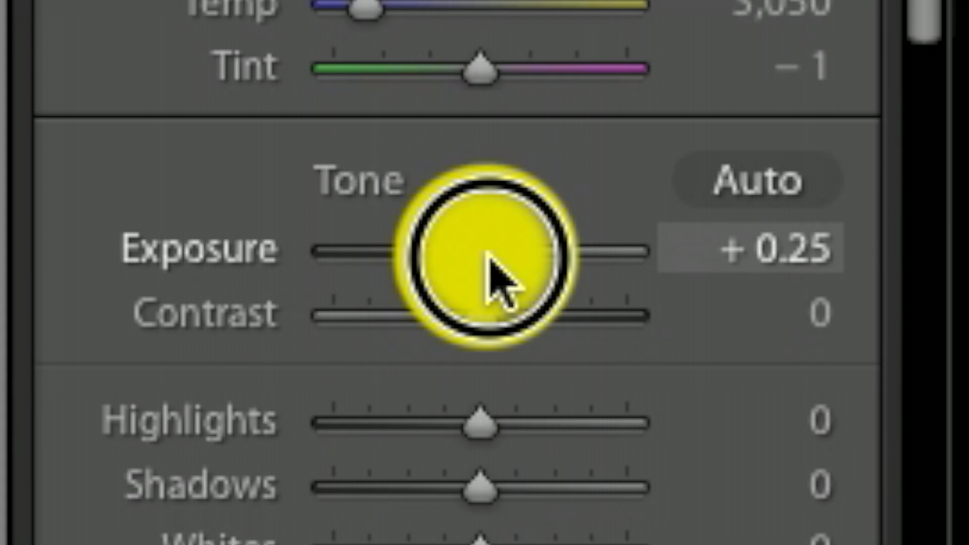
{"action": "left_click_drag", "start_coordinate": [487, 251], "coordinate": [491, 252]}
{"action": "left_click_drag", "start_coordinate": [878, 207], "coordinate": [867, 235]}
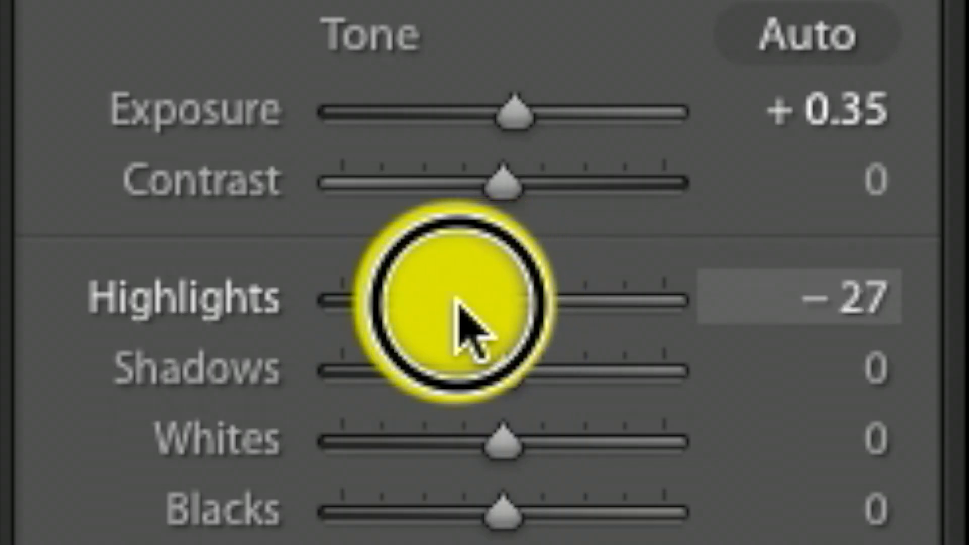
{"action": "left_click_drag", "start_coordinate": [456, 302], "coordinate": [338, 303]}
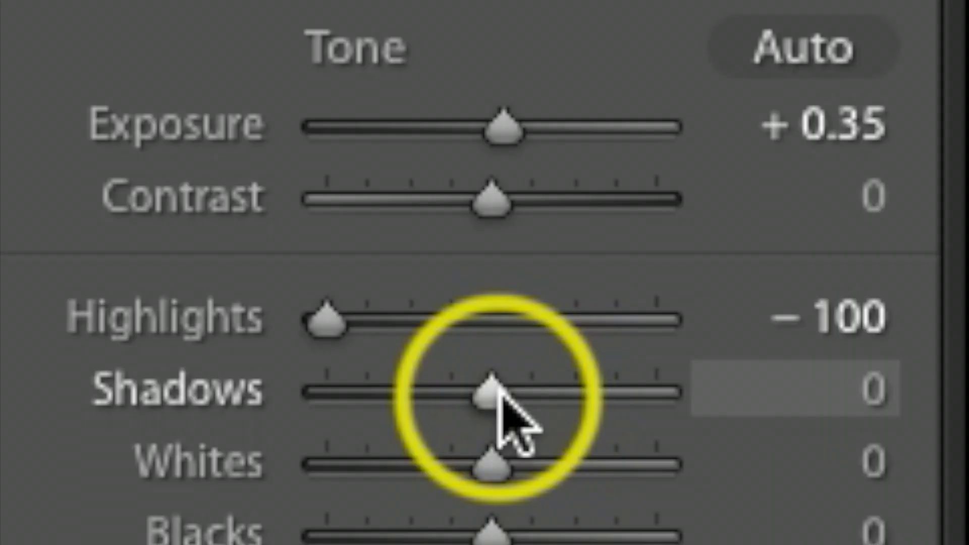
{"action": "left_click_drag", "start_coordinate": [876, 248], "coordinate": [881, 247]}
{"action": "left_click_drag", "start_coordinate": [526, 378], "coordinate": [556, 411]}
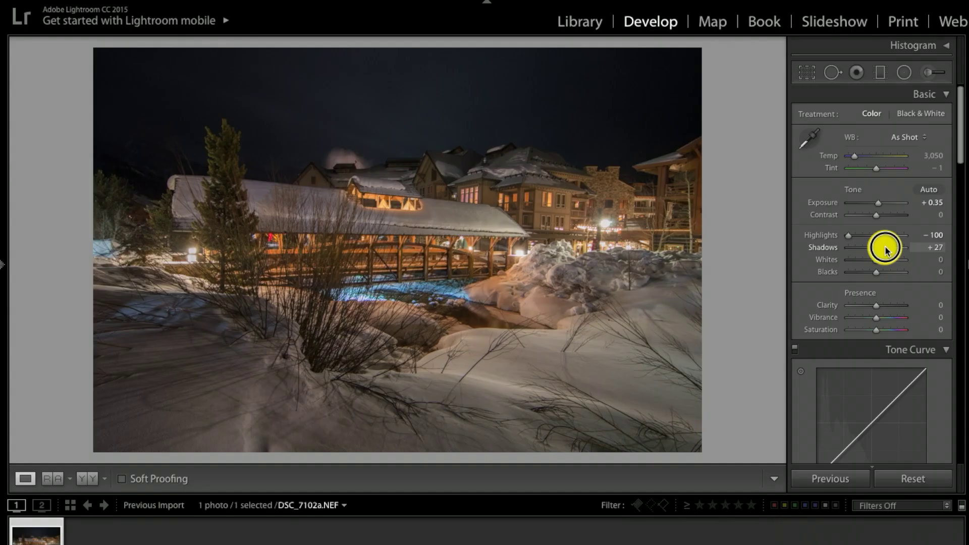
{"action": "left_click_drag", "start_coordinate": [886, 250], "coordinate": [886, 251]}
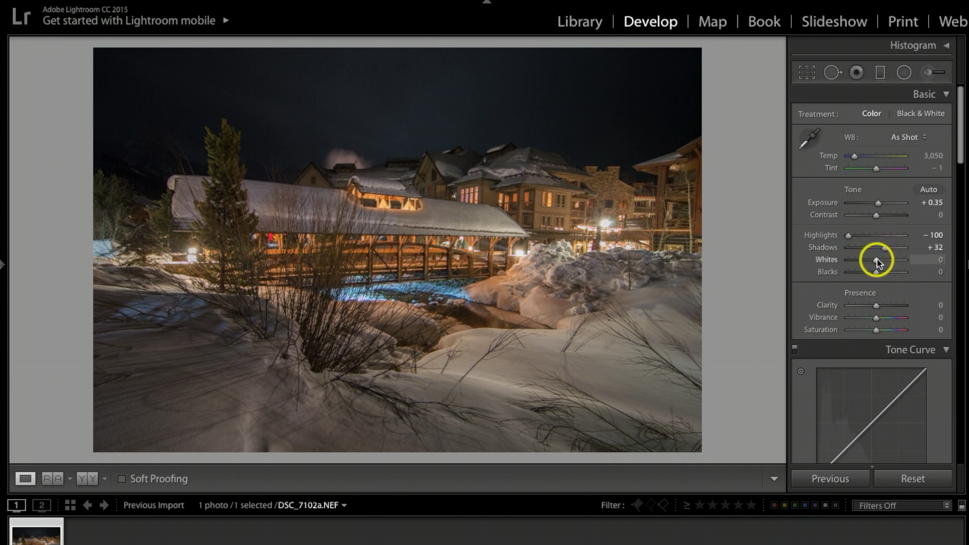
Set Whites to +42 and Blacks to -22 while previewing clipping with Alt
{"action": "key", "text": "alt"}
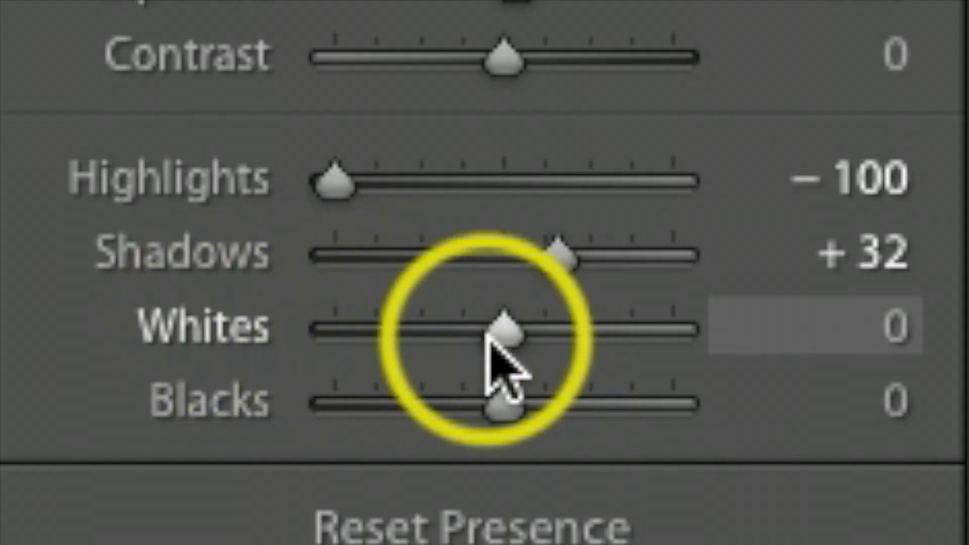
{"action": "left_click_drag", "start_coordinate": [876, 260], "coordinate": [889, 264]}
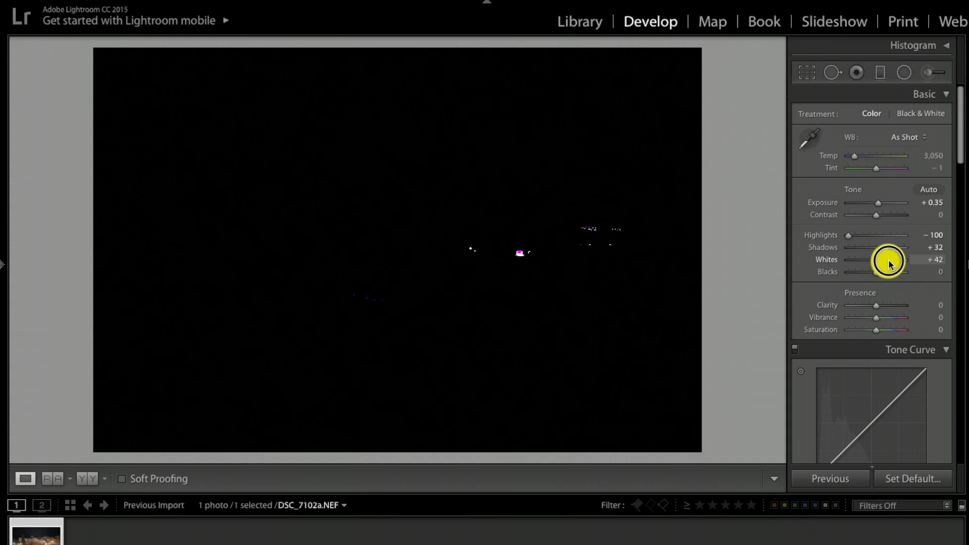
{"action": "left_click_drag", "start_coordinate": [889, 263], "coordinate": [888, 263]}
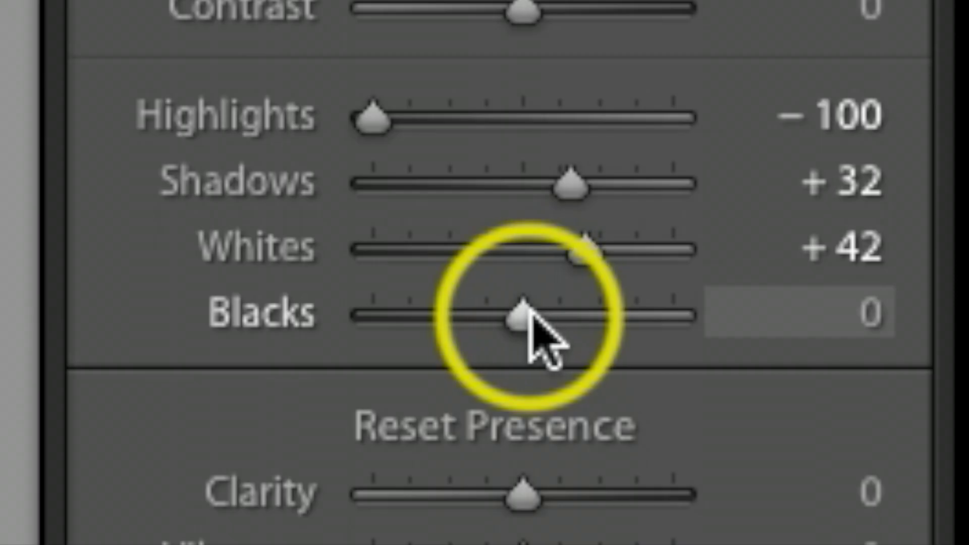
{"action": "left_click_drag", "start_coordinate": [878, 275], "coordinate": [874, 276]}
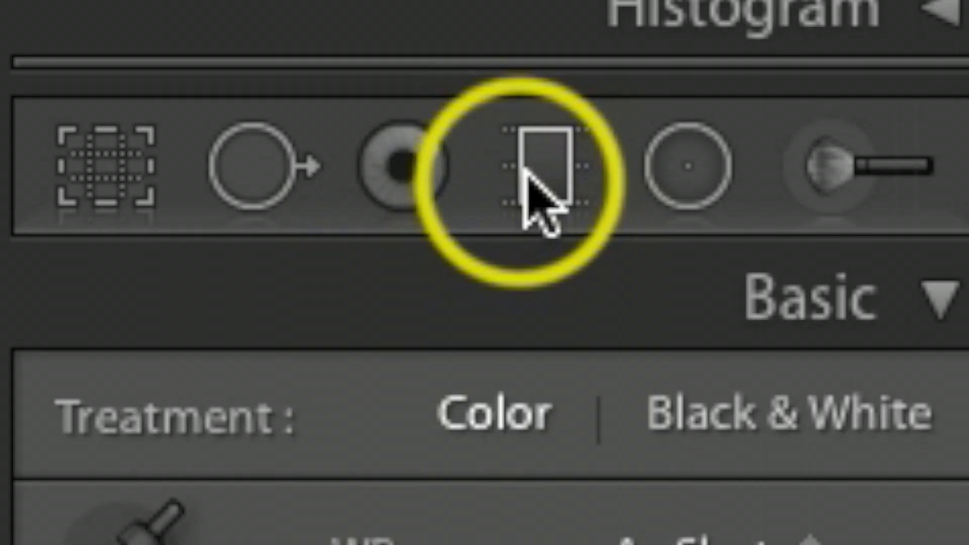
{"action": "left_click", "coordinate": [880, 74]}
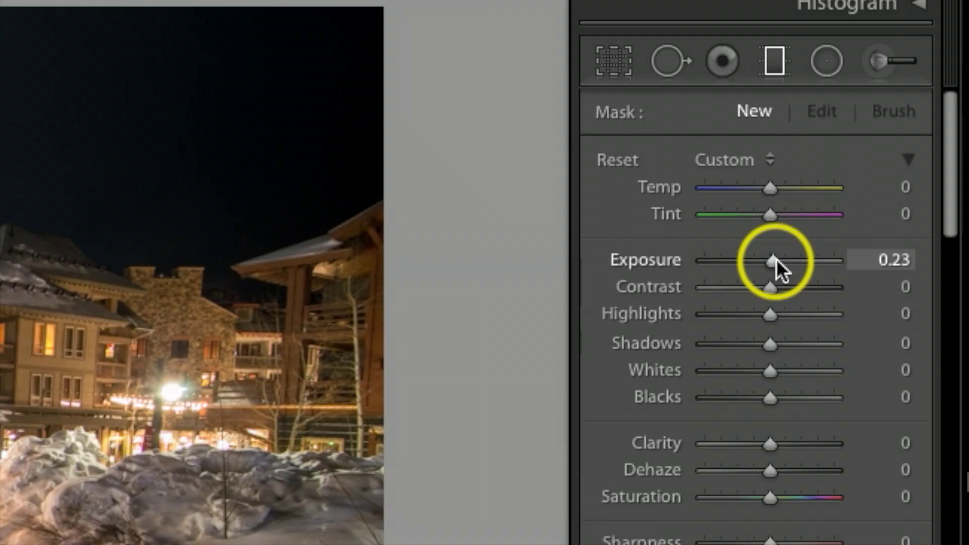
Reset the graduated filter and draw it, tilted, across the bridge and lodges
{"action": "left_click", "coordinate": [624, 160], "text": "alt"}
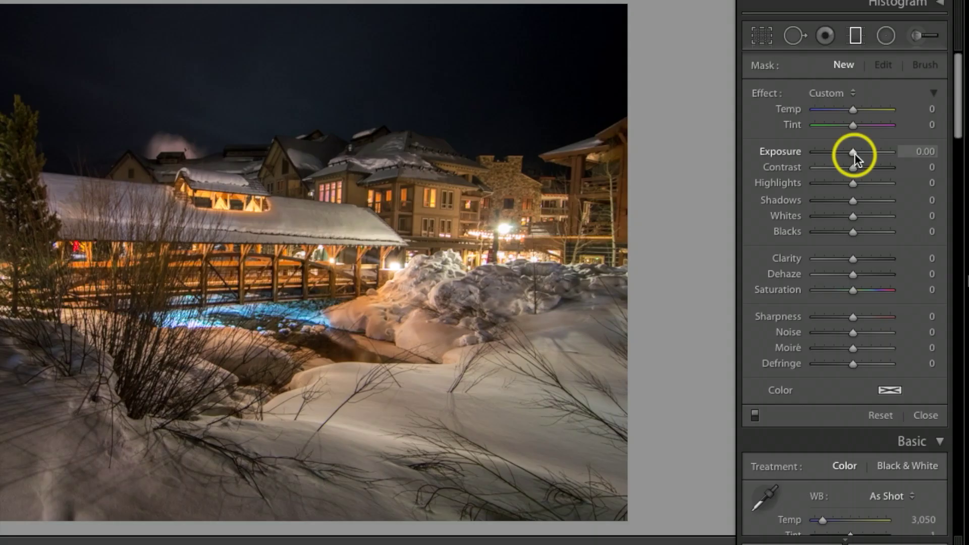
{"action": "left_click_drag", "start_coordinate": [855, 155], "coordinate": [855, 154]}
{"action": "left_click_drag", "start_coordinate": [249, 298], "coordinate": [251, 208]}
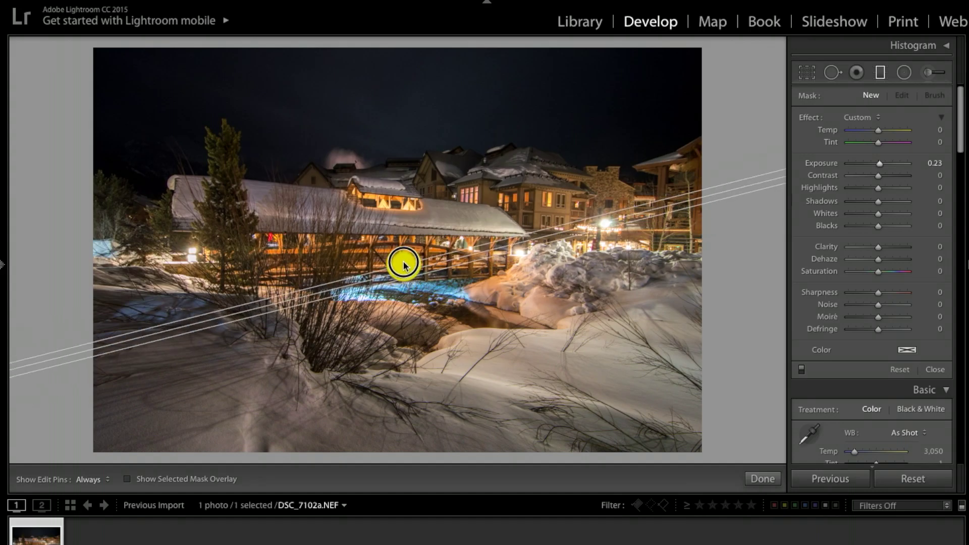
{"action": "left_click_drag", "start_coordinate": [406, 207], "coordinate": [404, 190]}
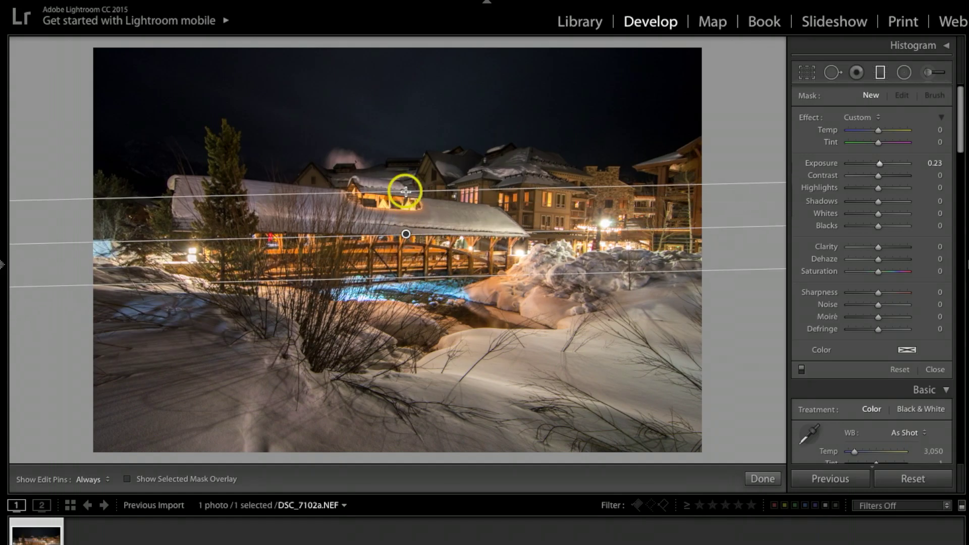
{"action": "left_click_drag", "start_coordinate": [404, 236], "coordinate": [405, 182]}
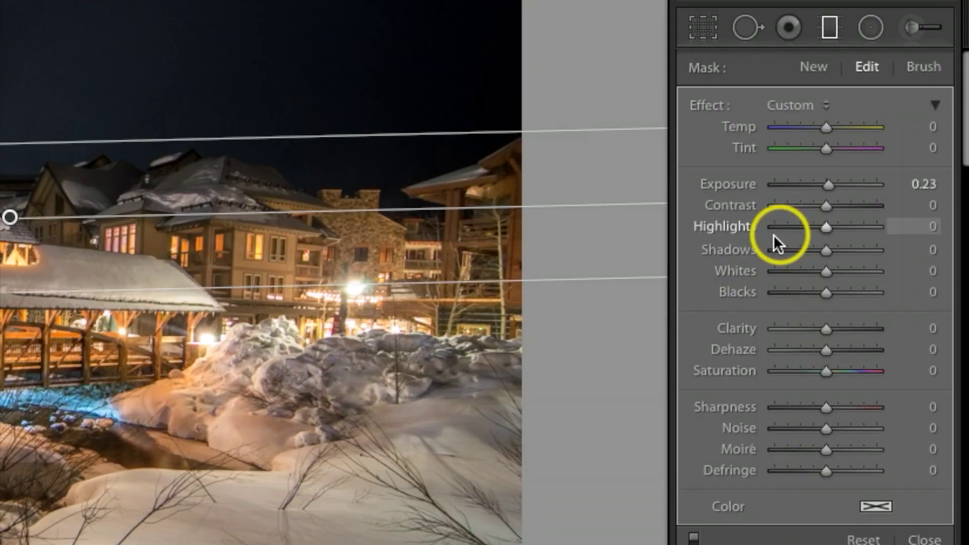
Give the filter lower Highlights, Clarity 15, Dehaze 8, Saturation 20 and Sharpness 50, then finish it
{"action": "left_click_drag", "start_coordinate": [825, 232], "coordinate": [796, 227]}
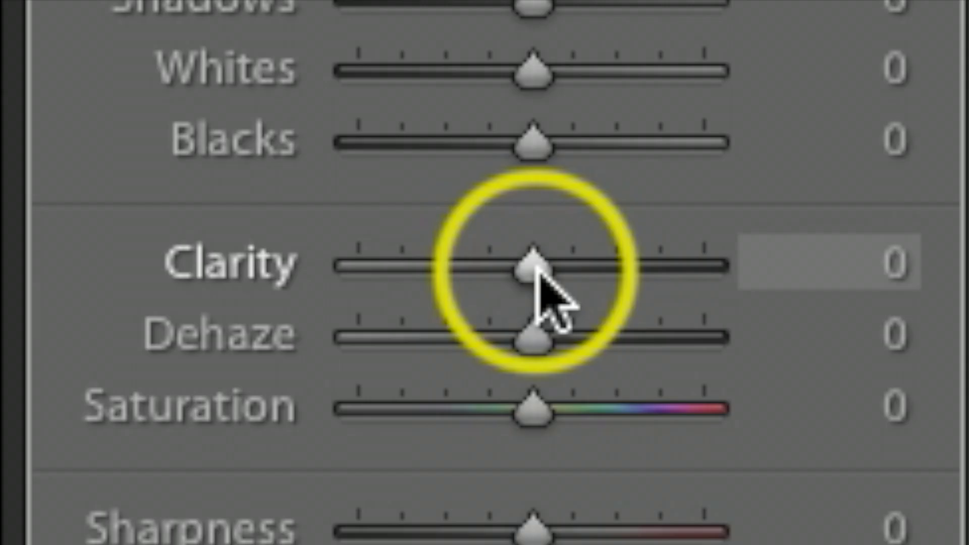
{"action": "left_click", "coordinate": [532, 273]}
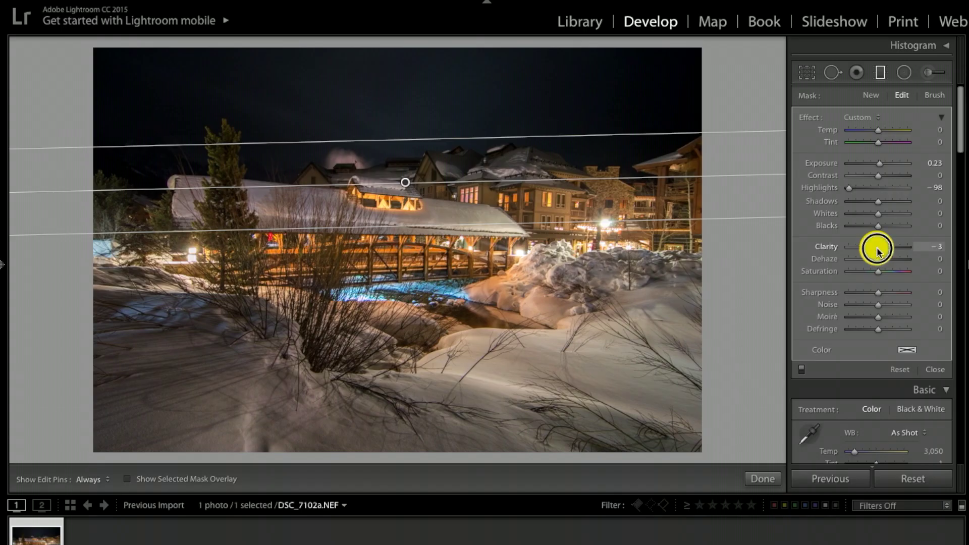
{"action": "left_click_drag", "start_coordinate": [878, 260], "coordinate": [881, 260]}
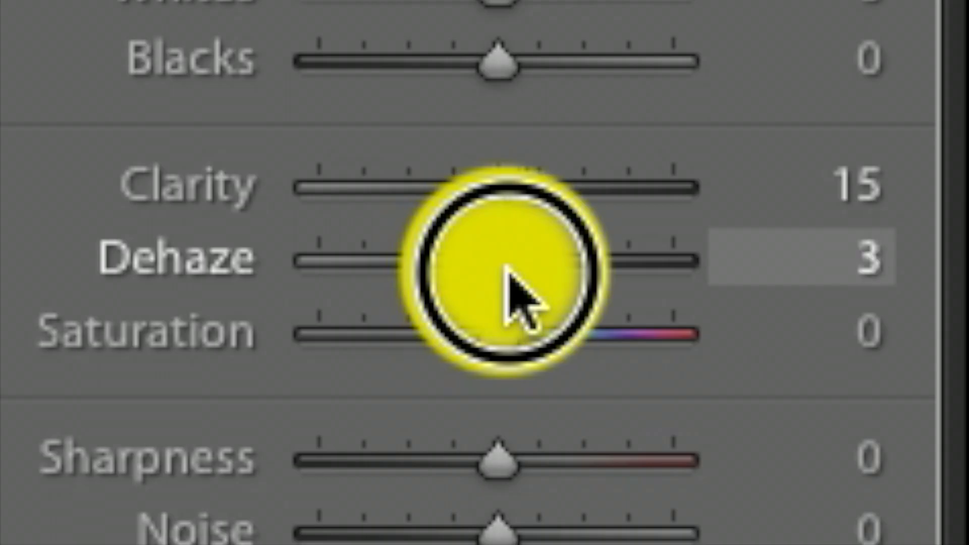
{"action": "left_click_drag", "start_coordinate": [514, 267], "coordinate": [515, 270]}
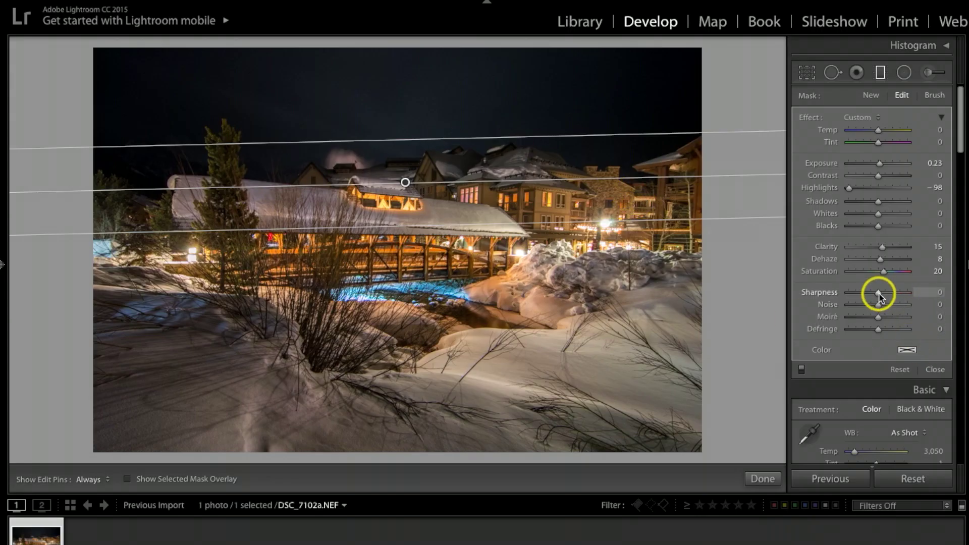
{"action": "left_click_drag", "start_coordinate": [879, 294], "coordinate": [889, 292]}
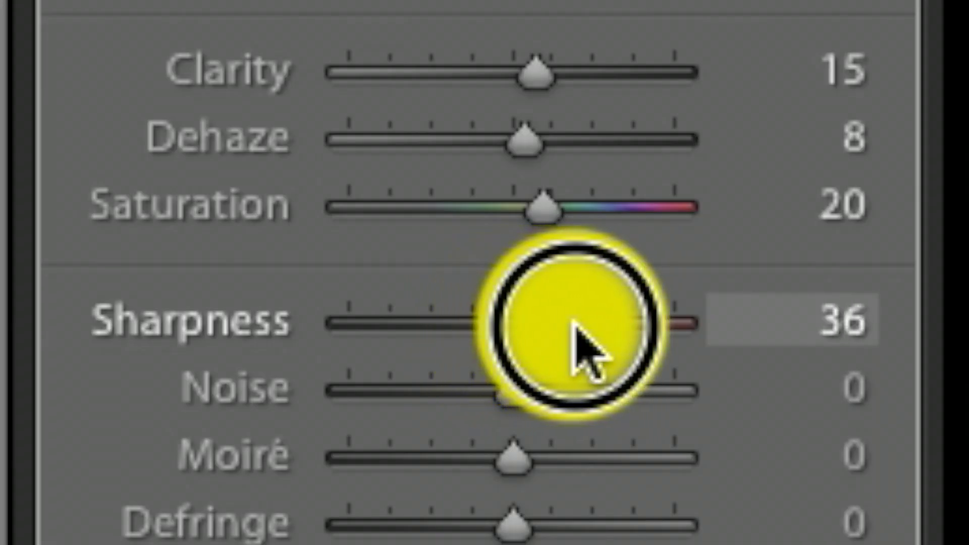
{"action": "left_click_drag", "start_coordinate": [573, 323], "coordinate": [596, 322]}
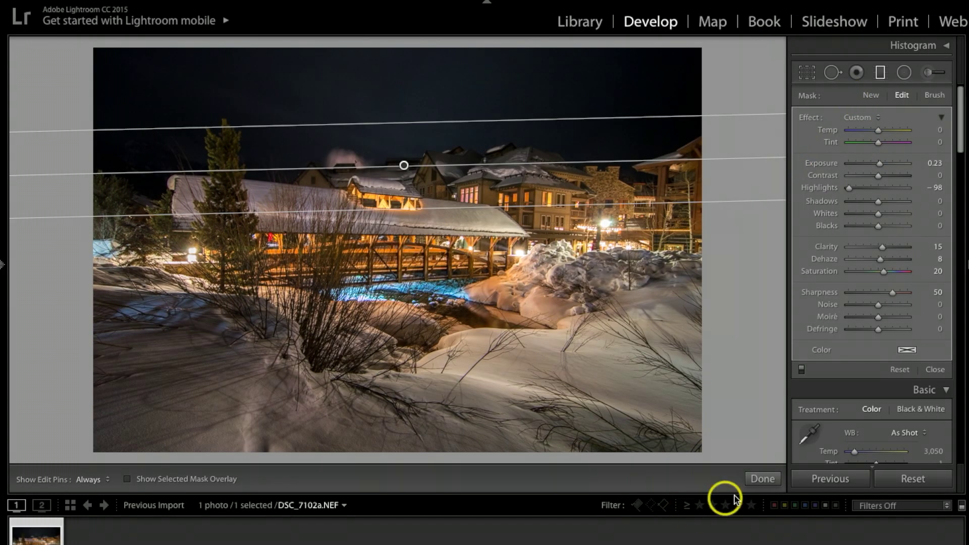
{"action": "left_click", "coordinate": [770, 477]}
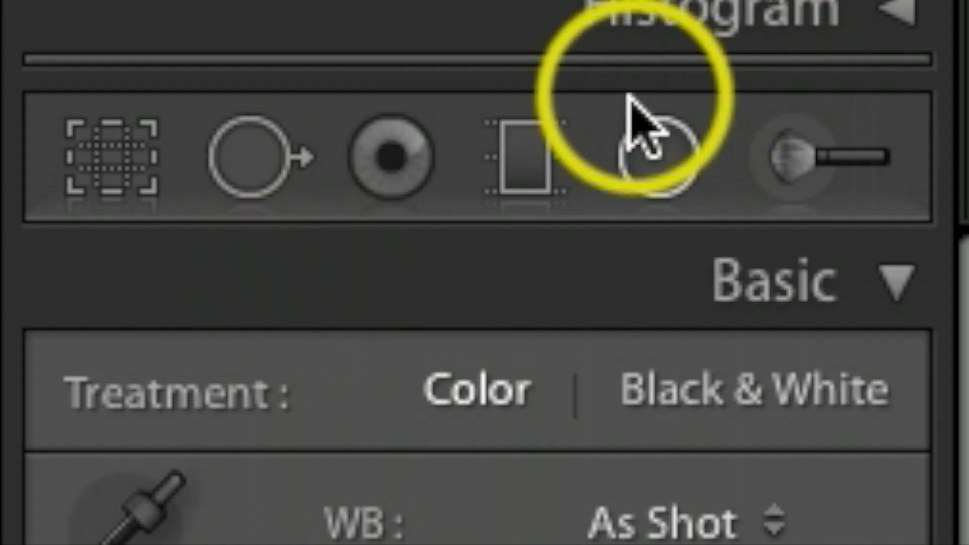
{"action": "left_click", "coordinate": [539, 152]}
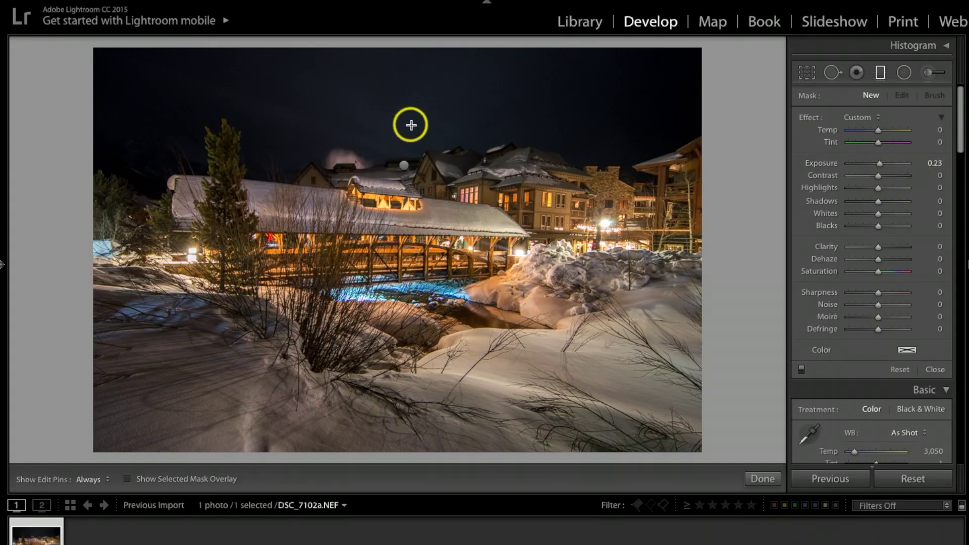
Drag a gradient down over the upper sky with Exposure 0.69 and Clarity -100, then finish it
{"action": "left_click_drag", "start_coordinate": [410, 128], "coordinate": [414, 157]}
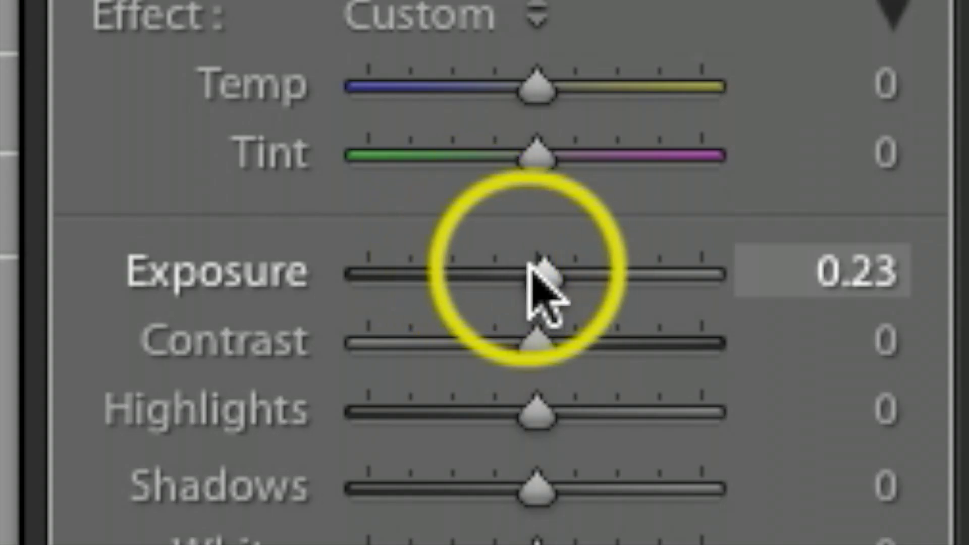
{"action": "left_click_drag", "start_coordinate": [552, 267], "coordinate": [574, 279]}
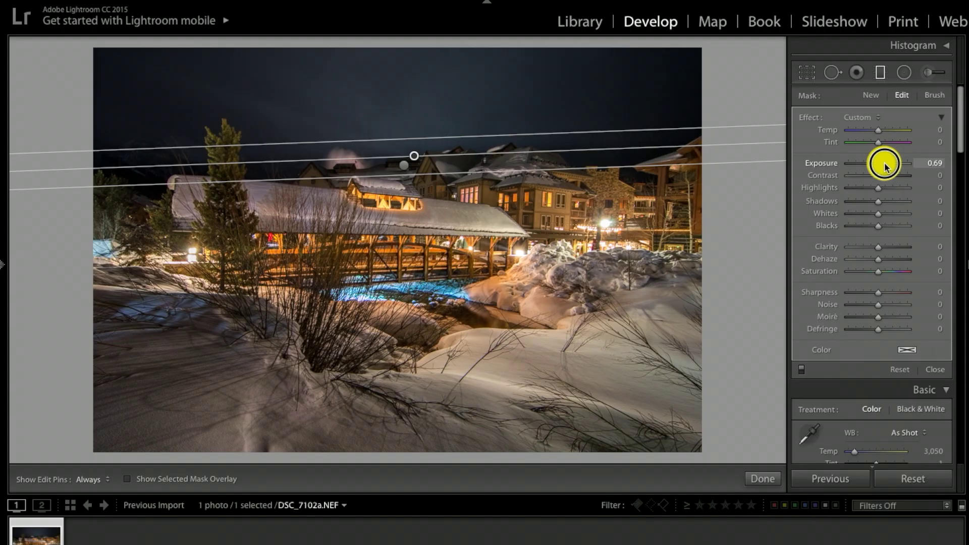
{"action": "left_click_drag", "start_coordinate": [878, 246], "coordinate": [849, 250]}
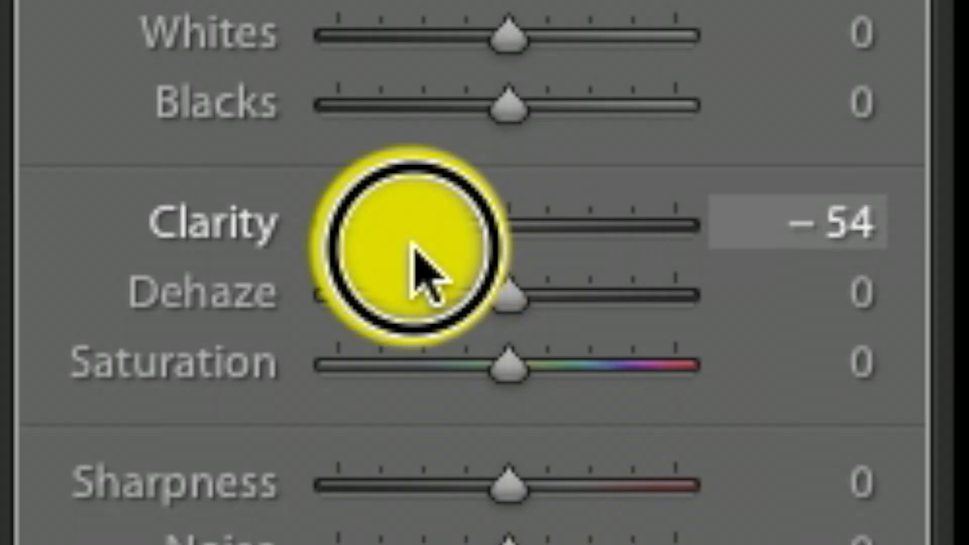
{"action": "mouse_move", "coordinate": [347, 245]}
{"action": "left_mouse_down"}
{"action": "mouse_move", "coordinate": [389, 245]}
{"action": "mouse_move", "coordinate": [336, 250]}
{"action": "mouse_move", "coordinate": [357, 250]}
{"action": "left_mouse_up"}
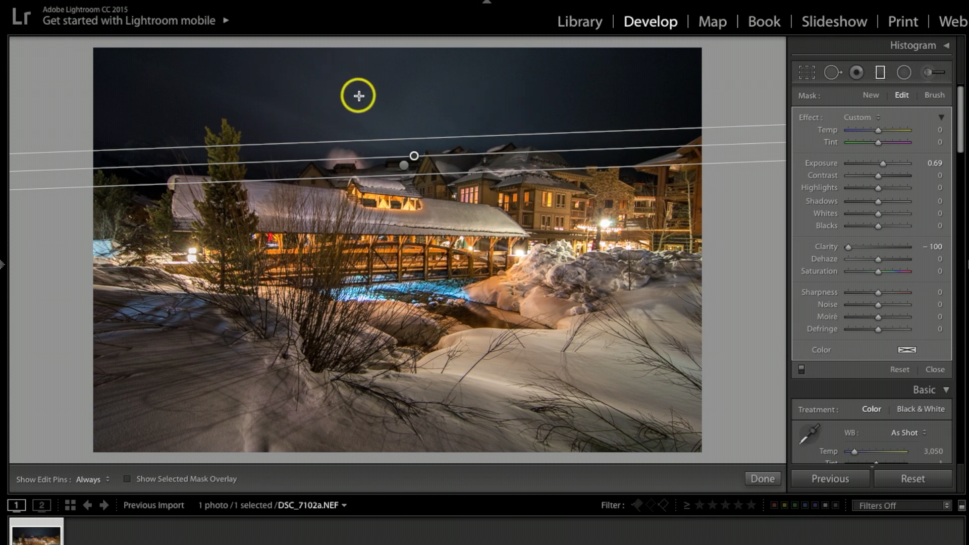
{"action": "left_click", "coordinate": [762, 477]}
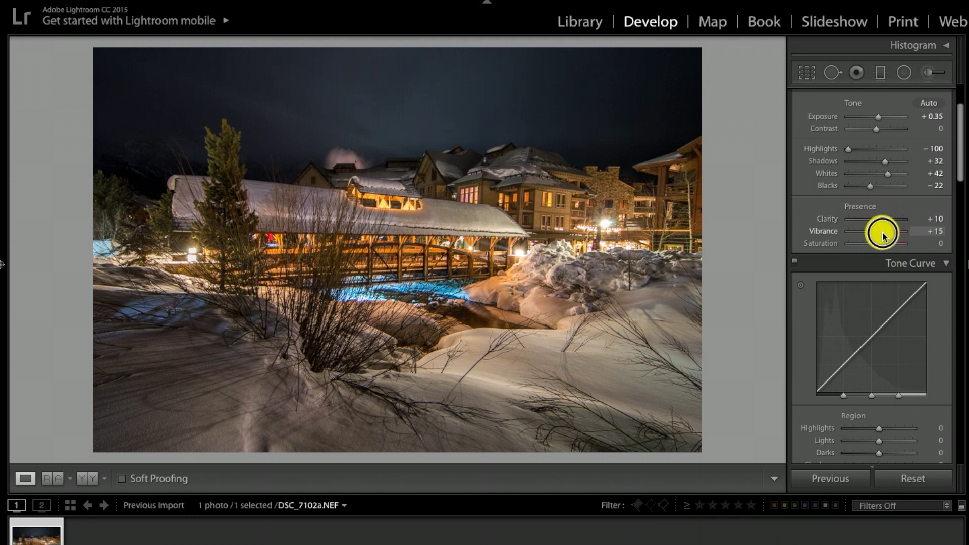
Lower the photo's global Saturation to -5 in the Basic panel
{"action": "left_click_drag", "start_coordinate": [878, 243], "coordinate": [876, 244]}
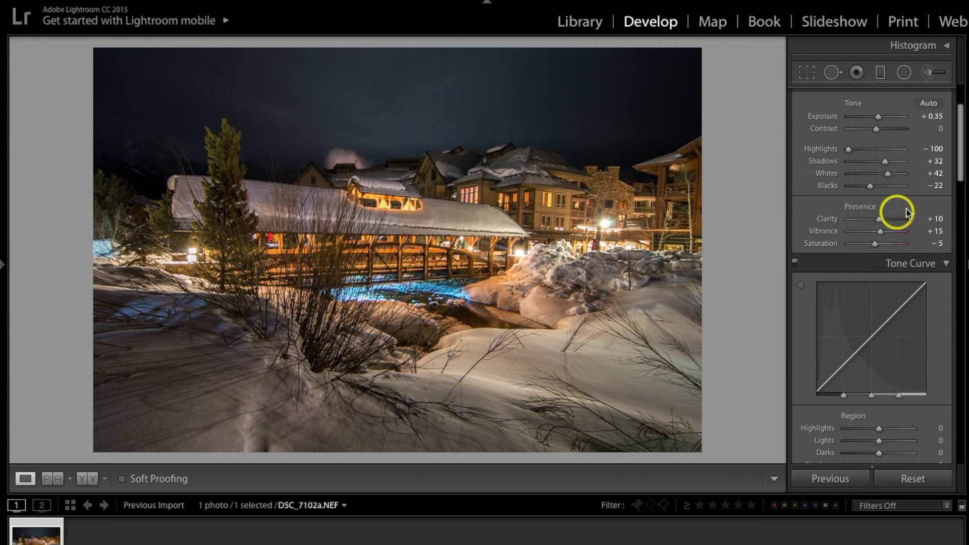
{"action": "scroll", "coordinate": [906, 212], "scroll_direction": "down", "scroll_amount": 15}
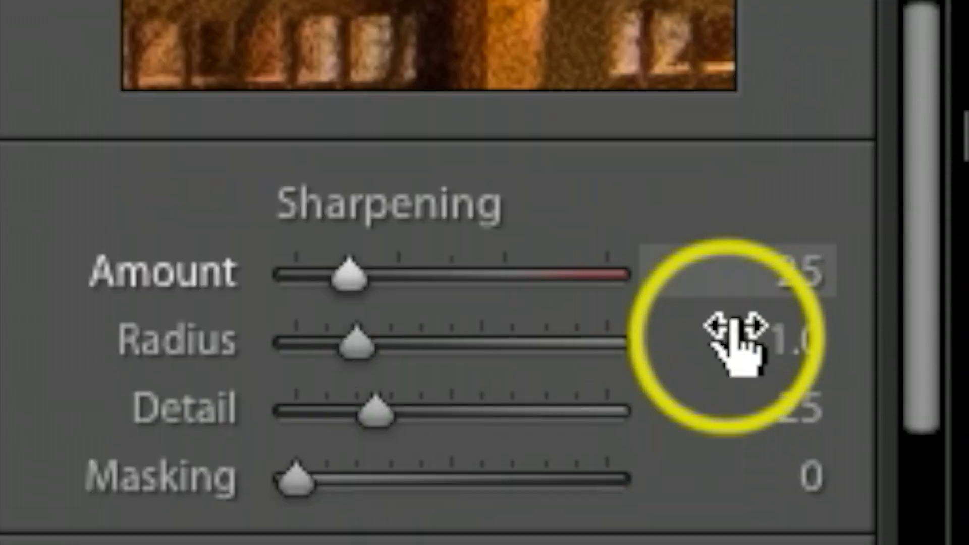
In the Detail panel, raise Noise Reduction Luminance to 45
{"action": "scroll", "coordinate": [734, 343], "scroll_direction": "down", "scroll_amount": 10}
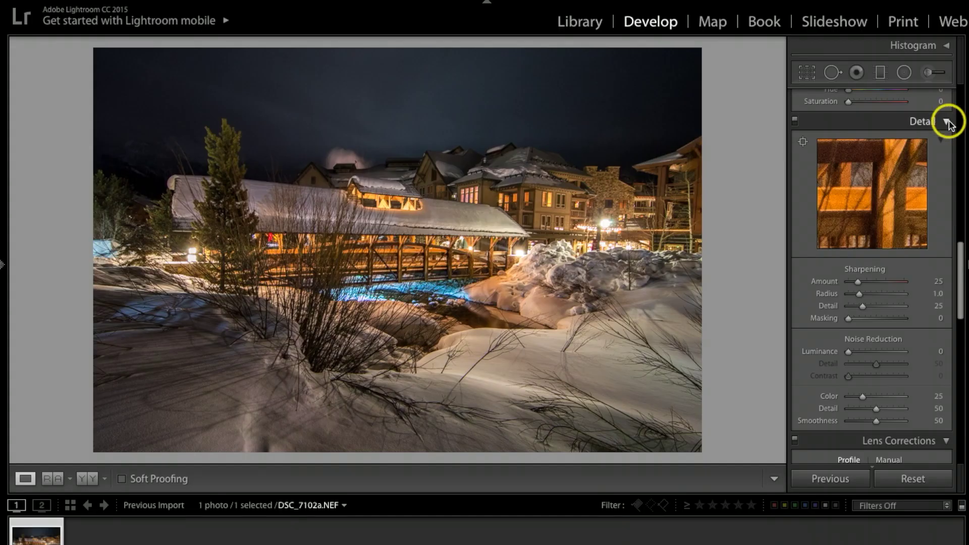
{"action": "left_click", "coordinate": [946, 122]}
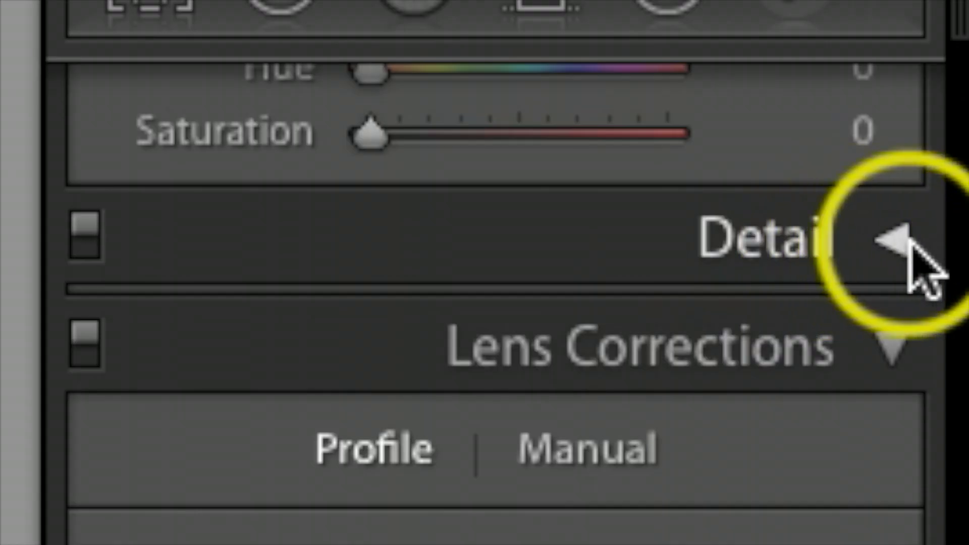
{"action": "left_click", "coordinate": [908, 241]}
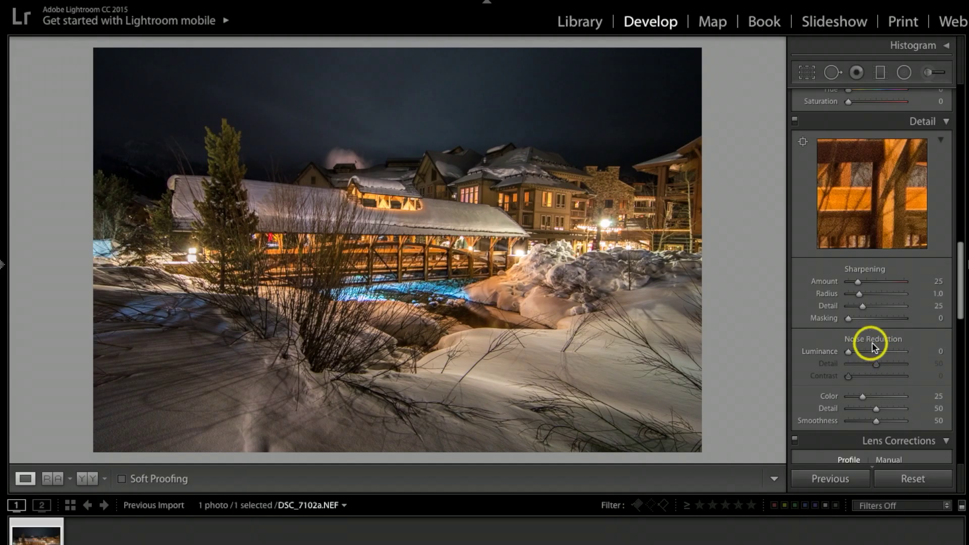
{"action": "mouse_move", "coordinate": [865, 353]}
{"action": "left_mouse_down"}
{"action": "mouse_move", "coordinate": [852, 356]}
{"action": "mouse_move", "coordinate": [873, 351]}
{"action": "left_mouse_up"}
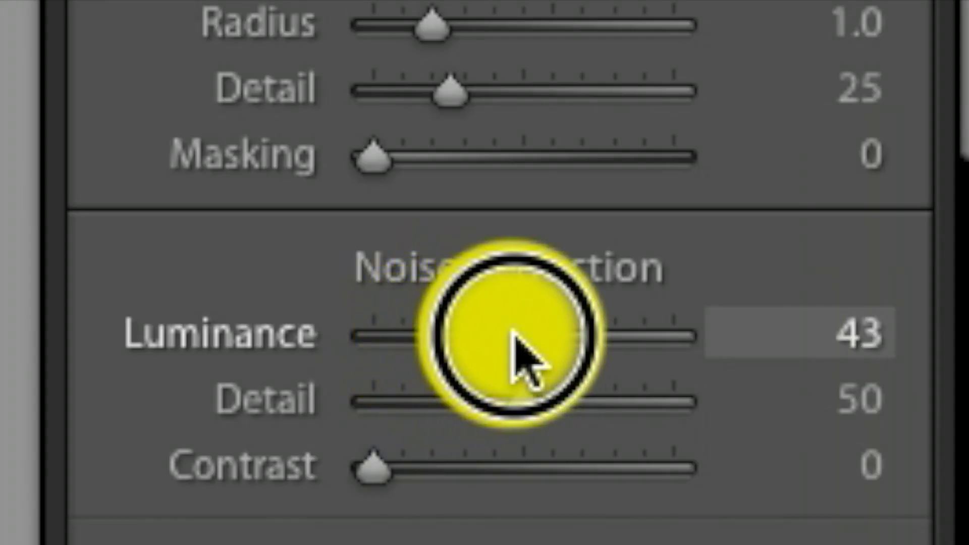
{"action": "left_click_drag", "start_coordinate": [512, 331], "coordinate": [519, 329]}
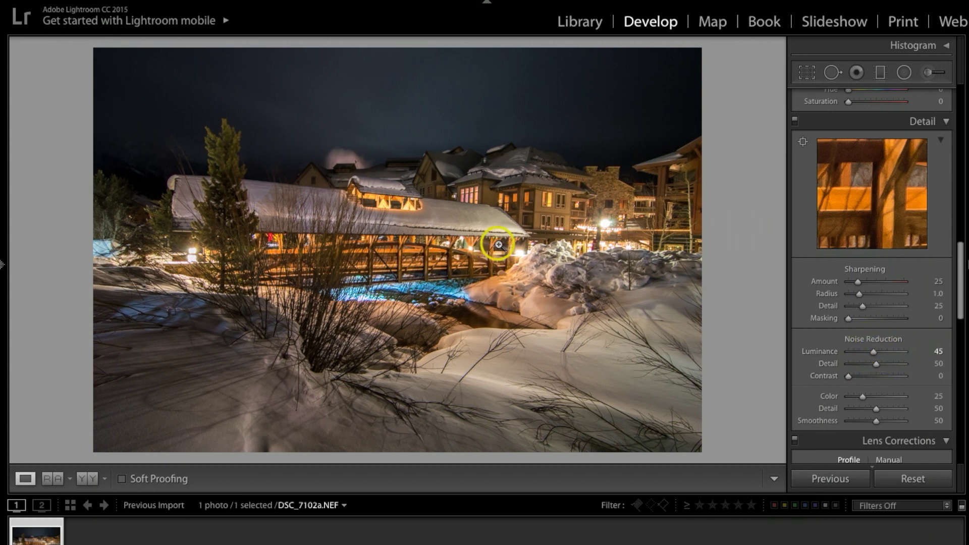
Turn on Tokina lens profile corrections, comparing on and off, and enable Remove Chromatic Aberration
{"action": "scroll", "coordinate": [893, 368], "scroll_direction": "down", "scroll_amount": 2}
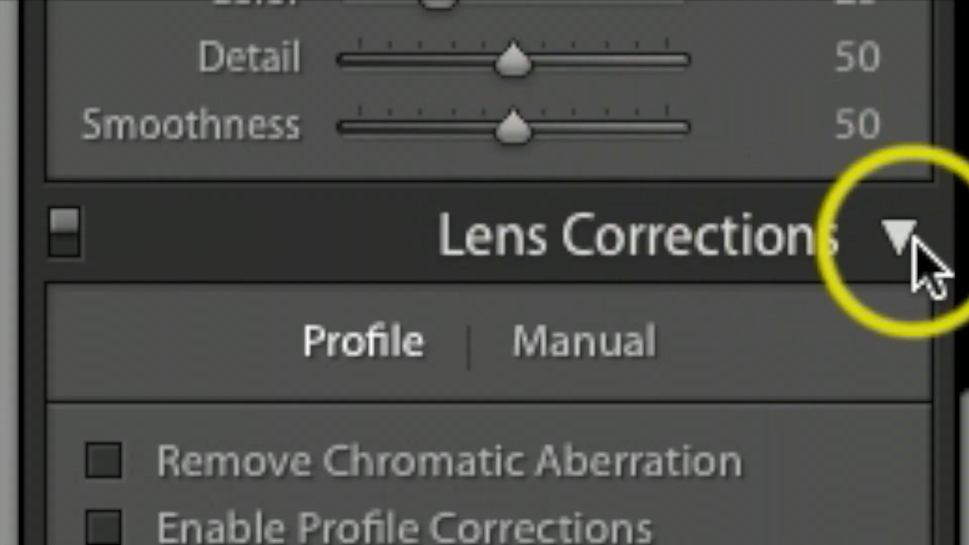
{"action": "left_click", "coordinate": [914, 243]}
{"action": "left_click", "coordinate": [900, 235]}
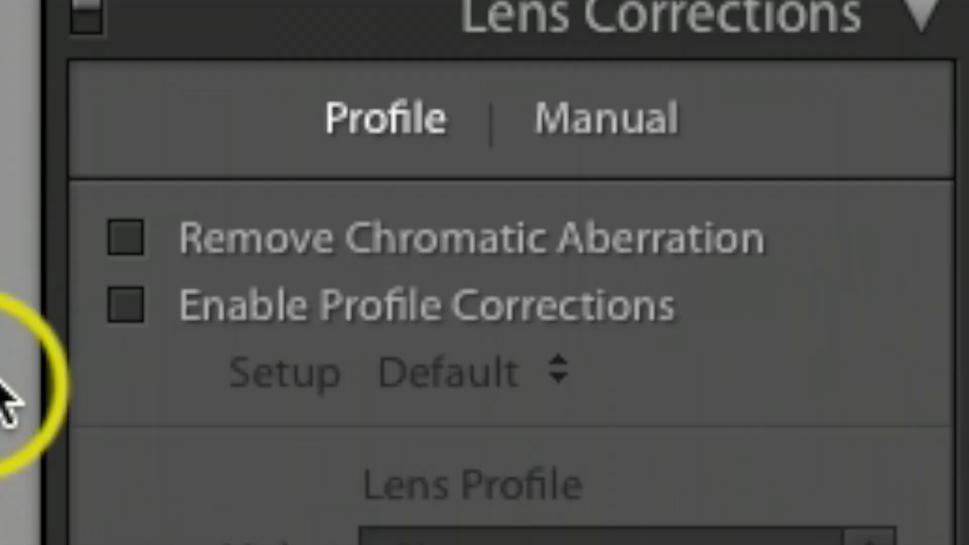
{"action": "left_click", "coordinate": [126, 317]}
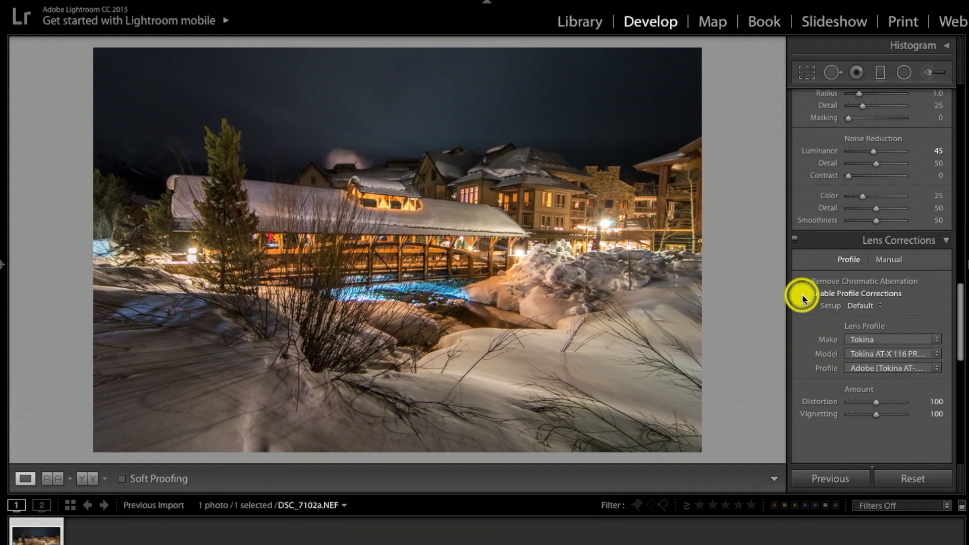
{"action": "left_click", "coordinate": [127, 310]}
{"action": "left_click", "coordinate": [127, 310]}
{"action": "left_click", "coordinate": [802, 294]}
{"action": "left_click", "coordinate": [802, 294]}
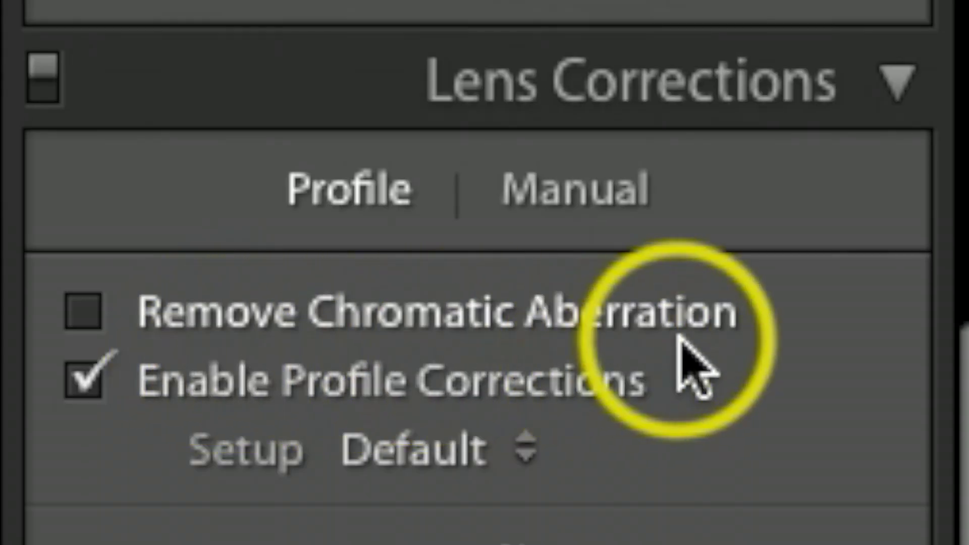
{"action": "left_click", "coordinate": [96, 315]}
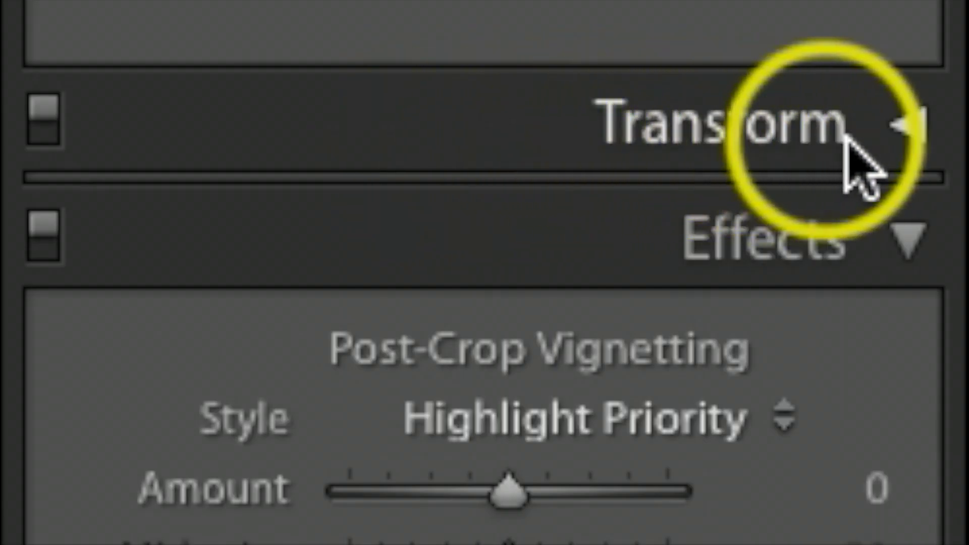
Compare Upright Off, Level and Vertical transforms, settling on Upright Auto
{"action": "left_click", "coordinate": [919, 131]}
{"action": "scroll", "coordinate": [926, 161], "scroll_direction": "down", "scroll_amount": 1}
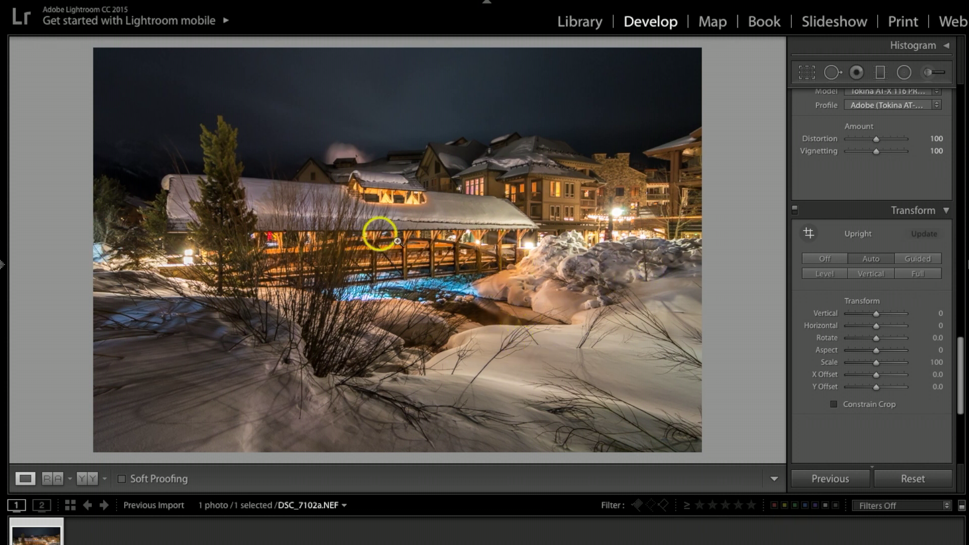
{"action": "left_click", "coordinate": [827, 258]}
{"action": "left_click", "coordinate": [876, 257]}
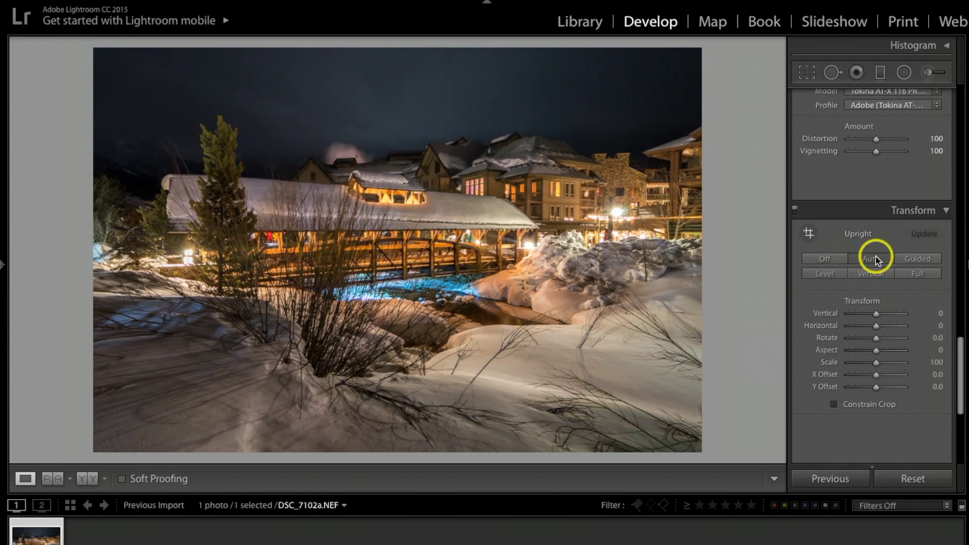
{"action": "left_click", "coordinate": [823, 273]}
{"action": "left_click", "coordinate": [871, 257]}
{"action": "left_click", "coordinate": [877, 273]}
{"action": "scroll", "coordinate": [919, 341], "scroll_direction": "down", "scroll_amount": 3}
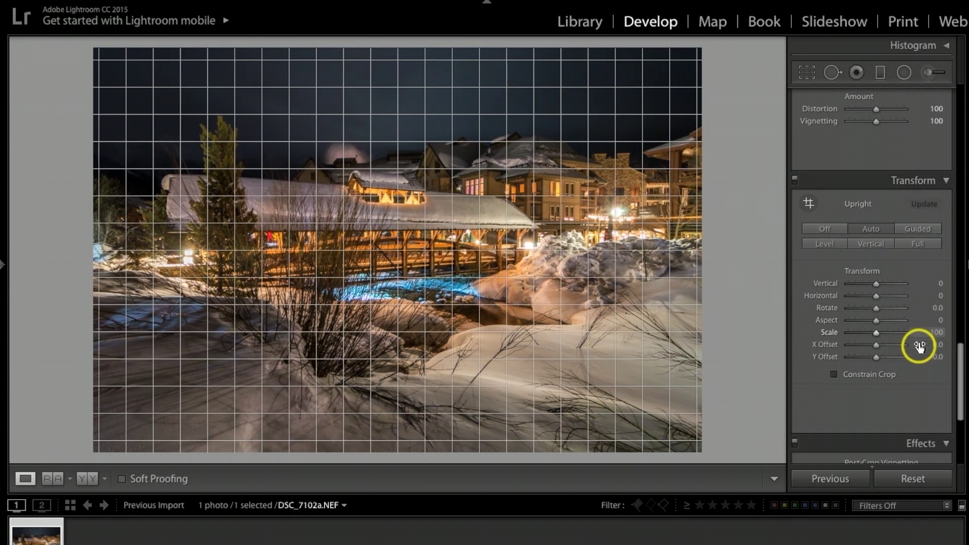
{"action": "scroll", "coordinate": [887, 237], "scroll_direction": "up", "scroll_amount": 15}
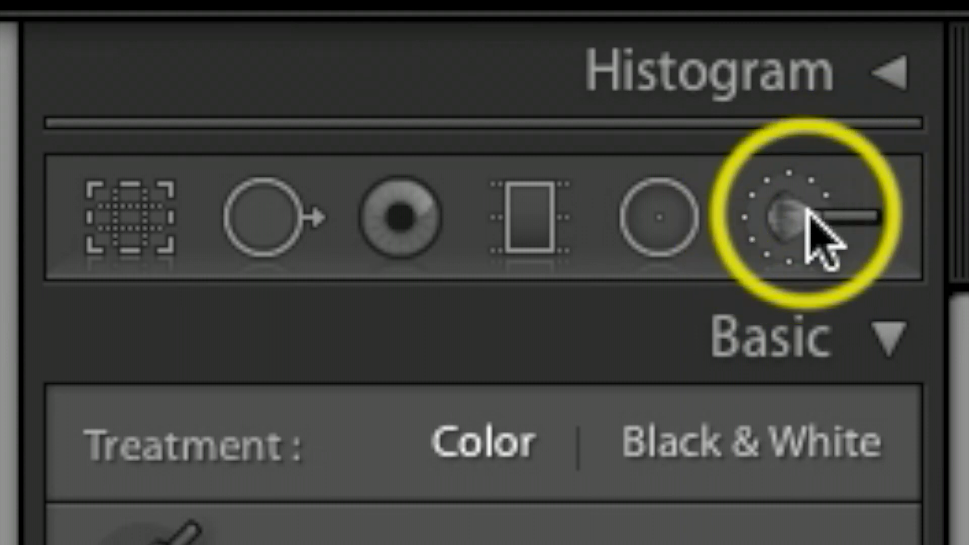
Brush the lower-left foreground snow brighter with an Adjustment Brush at Exposure 0.32
{"action": "left_click", "coordinate": [820, 237]}
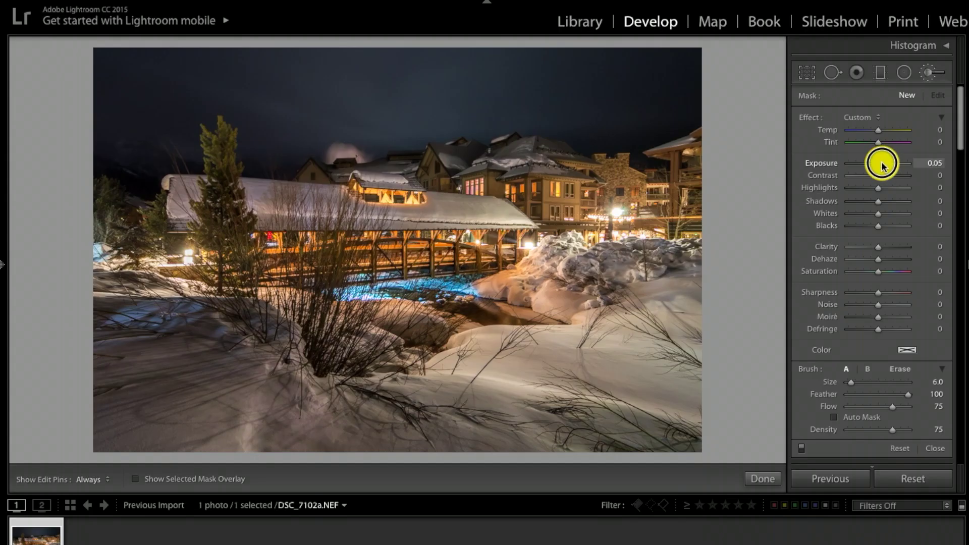
{"action": "left_click_drag", "start_coordinate": [882, 165], "coordinate": [884, 162]}
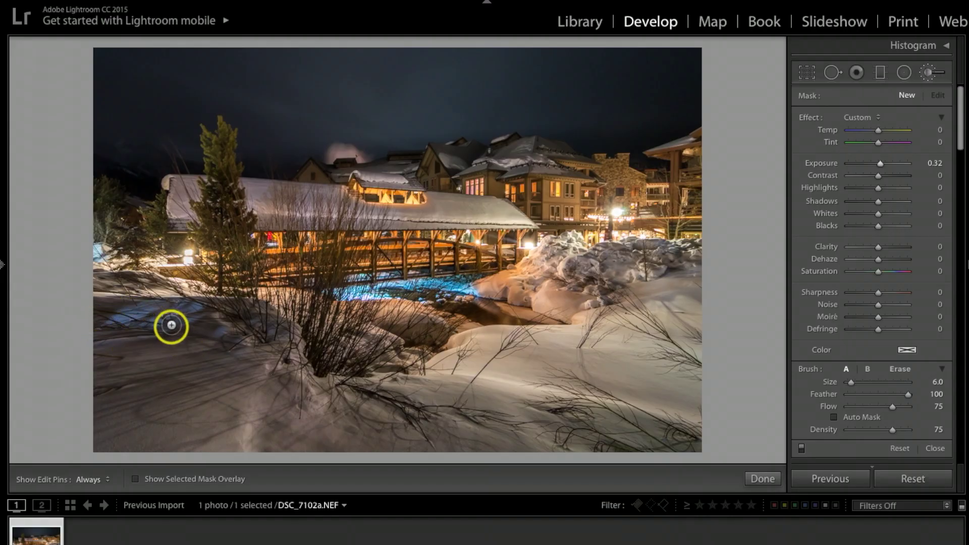
{"action": "key", "text": "h"}
{"action": "mouse_move", "coordinate": [171, 324]}
{"action": "left_mouse_down"}
{"action": "mouse_move", "coordinate": [94, 336]}
{"action": "mouse_move", "coordinate": [180, 326]}
{"action": "mouse_move", "coordinate": [139, 357]}
{"action": "mouse_move", "coordinate": [120, 396]}
{"action": "mouse_move", "coordinate": [221, 348]}
{"action": "mouse_move", "coordinate": [184, 386]}
{"action": "mouse_move", "coordinate": [171, 444]}
{"action": "mouse_move", "coordinate": [229, 405]}
{"action": "mouse_move", "coordinate": [249, 364]}
{"action": "mouse_move", "coordinate": [170, 409]}
{"action": "mouse_move", "coordinate": [225, 345]}
{"action": "mouse_move", "coordinate": [144, 383]}
{"action": "mouse_move", "coordinate": [122, 376]}
{"action": "mouse_move", "coordinate": [171, 340]}
{"action": "mouse_move", "coordinate": [175, 318]}
{"action": "mouse_move", "coordinate": [127, 320]}
{"action": "mouse_move", "coordinate": [166, 341]}
{"action": "mouse_move", "coordinate": [285, 337]}
{"action": "left_mouse_up"}
{"action": "key", "text": "h"}
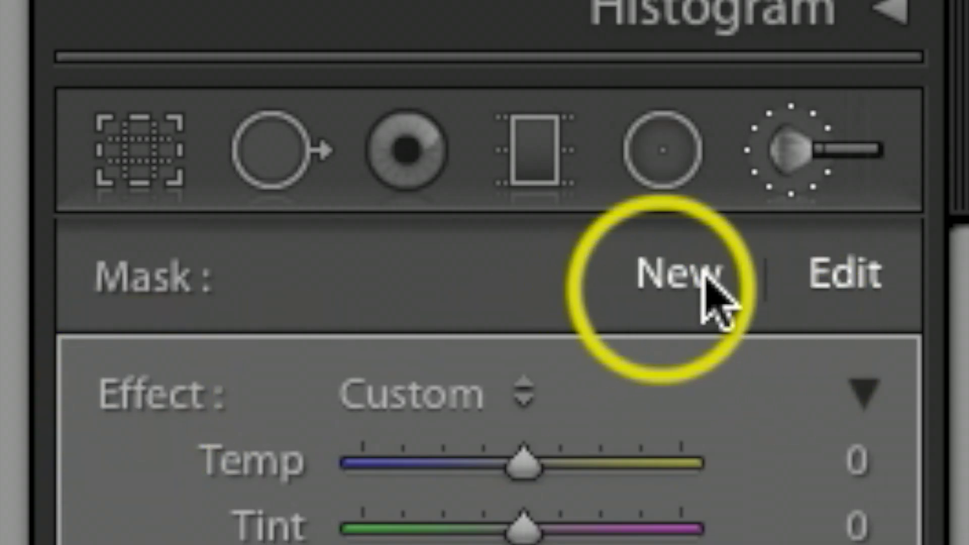
Paint a new brush adjustment along the bridge roof and raise its Exposure to 1.06
{"action": "left_click", "coordinate": [911, 97]}
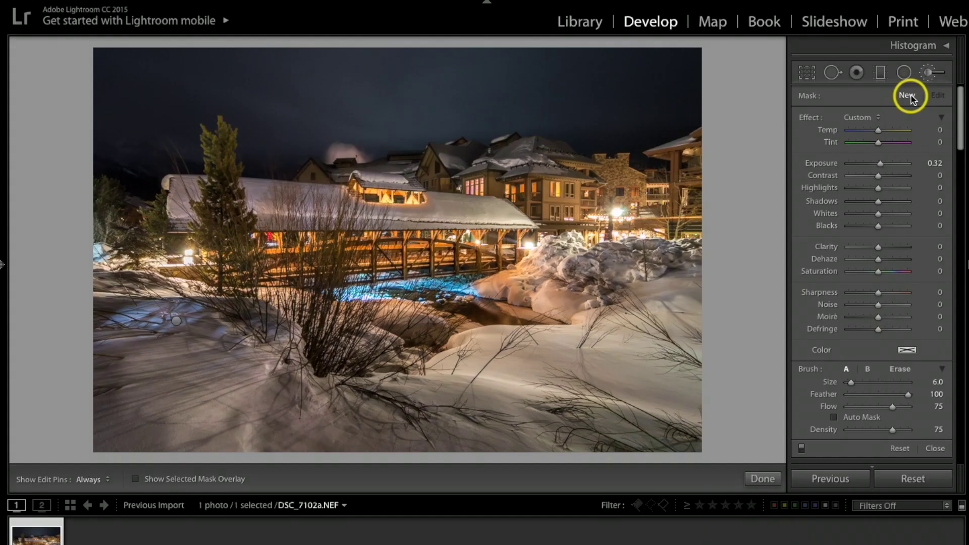
{"action": "scroll", "coordinate": [287, 195], "scroll_direction": "down", "scroll_amount": 3}
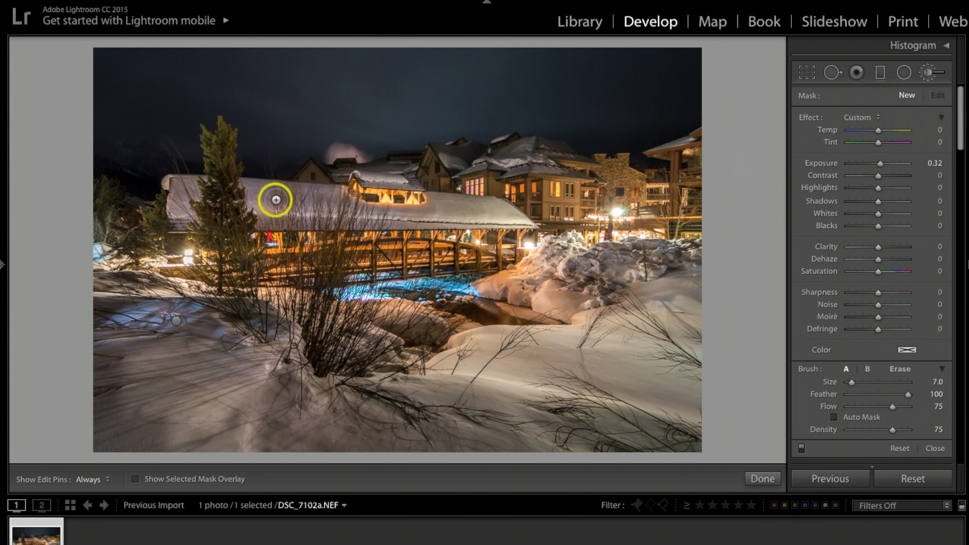
{"action": "key", "text": "h"}
{"action": "mouse_move", "coordinate": [262, 197]}
{"action": "left_mouse_down"}
{"action": "mouse_move", "coordinate": [340, 200]}
{"action": "mouse_move", "coordinate": [257, 200]}
{"action": "mouse_move", "coordinate": [326, 201]}
{"action": "mouse_move", "coordinate": [267, 197]}
{"action": "mouse_move", "coordinate": [326, 198]}
{"action": "mouse_move", "coordinate": [290, 198]}
{"action": "left_mouse_up"}
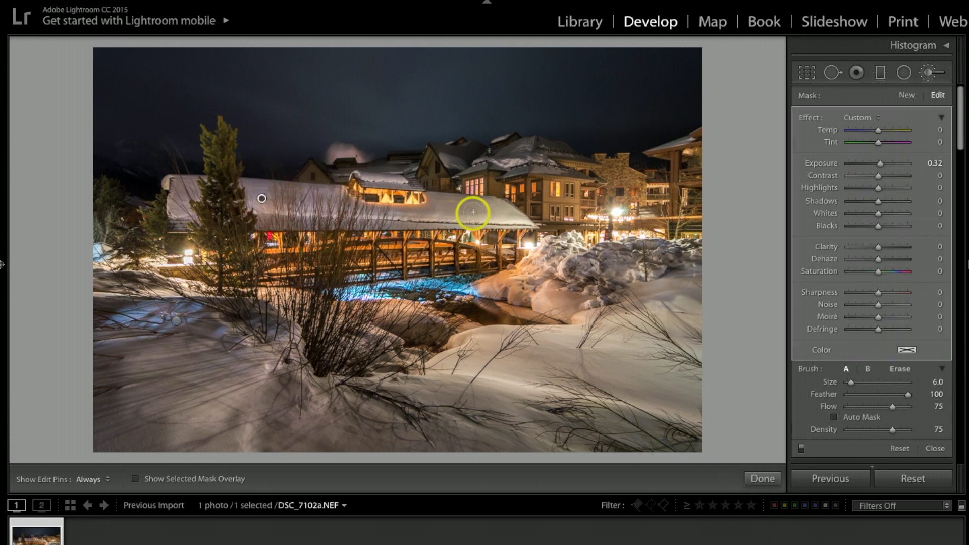
{"action": "left_click_drag", "start_coordinate": [470, 209], "coordinate": [180, 208]}
{"action": "left_click_drag", "start_coordinate": [878, 164], "coordinate": [885, 165]}
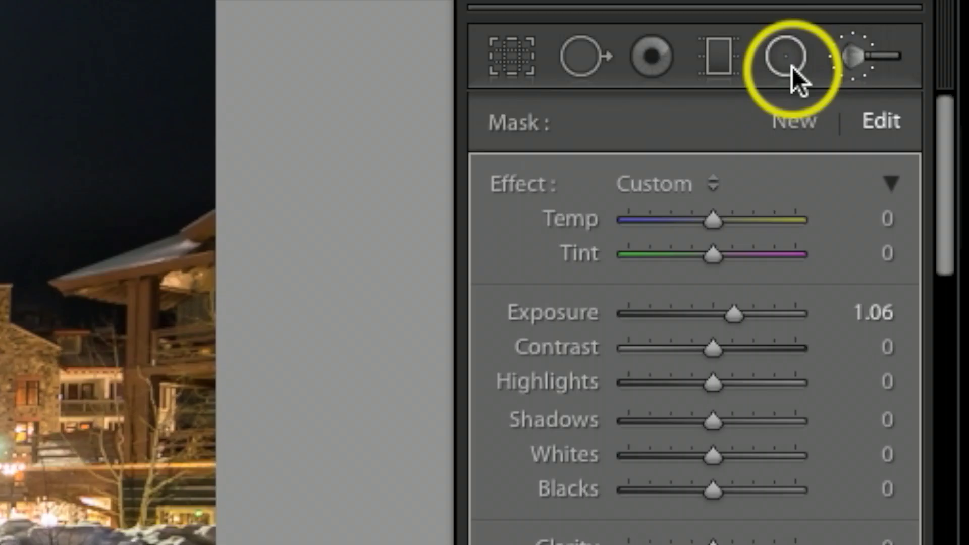
Add a small radial filter over a lit lodge window, settling its Exposure at 0.59
{"action": "left_click", "coordinate": [791, 65]}
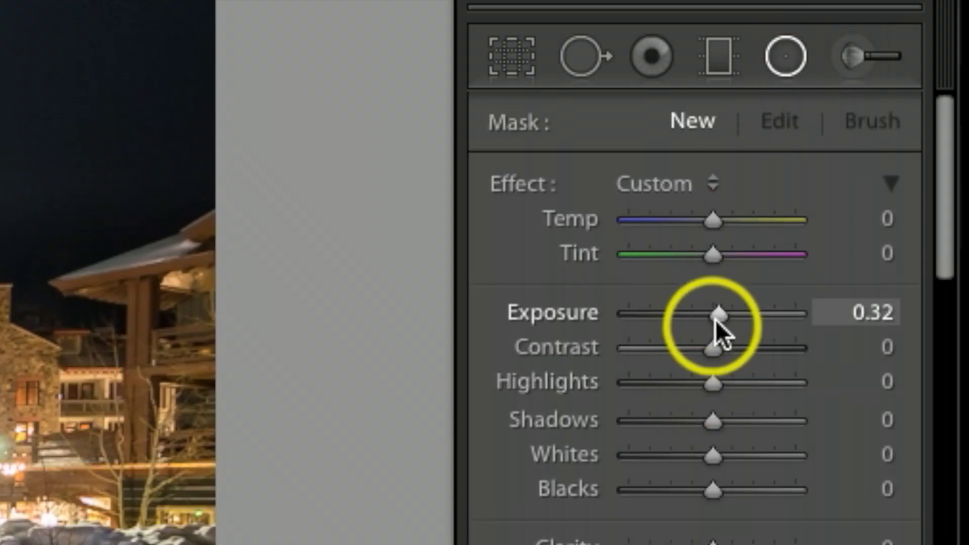
{"action": "left_click_drag", "start_coordinate": [715, 320], "coordinate": [722, 316]}
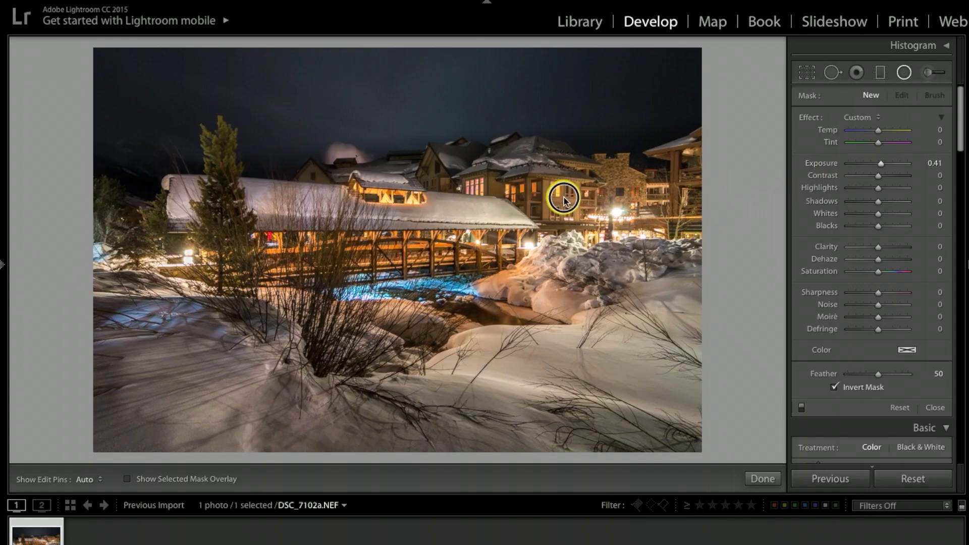
{"action": "left_click_drag", "start_coordinate": [564, 198], "coordinate": [583, 218]}
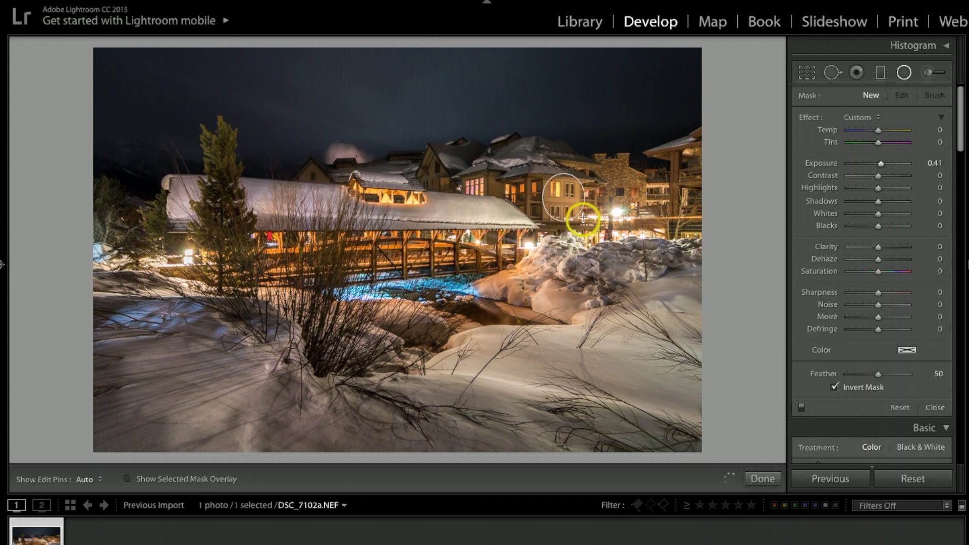
{"action": "left_click", "coordinate": [562, 195]}
{"action": "left_click_drag", "start_coordinate": [881, 163], "coordinate": [883, 163]}
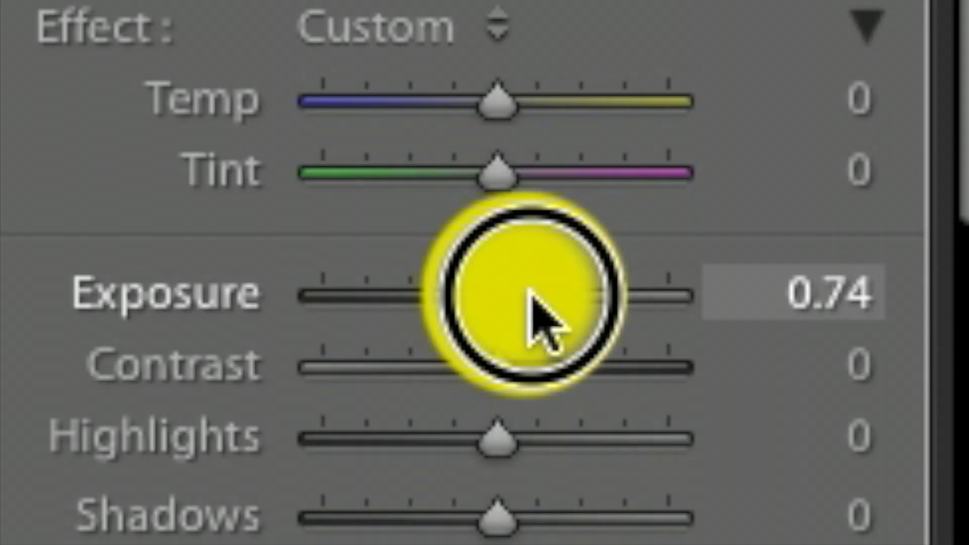
{"action": "left_click_drag", "start_coordinate": [529, 290], "coordinate": [532, 297]}
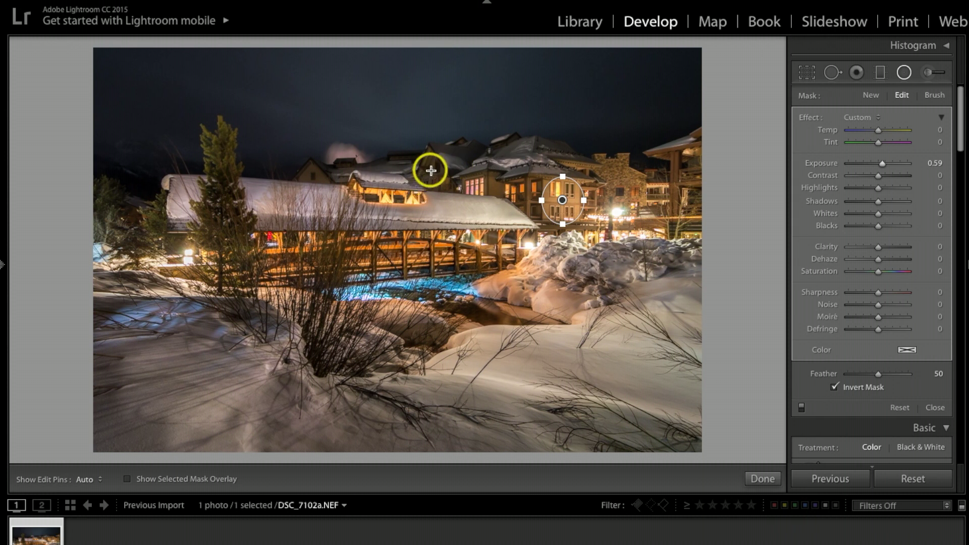
Brighten more spots on the lodge with small ovals, one at Exposure 0.62
{"action": "mouse_move", "coordinate": [430, 170]}
{"action": "left_mouse_down"}
{"action": "mouse_move", "coordinate": [434, 191]}
{"action": "mouse_move", "coordinate": [434, 171]}
{"action": "left_mouse_up"}
{"action": "left_click_drag", "start_coordinate": [881, 163], "coordinate": [883, 166]}
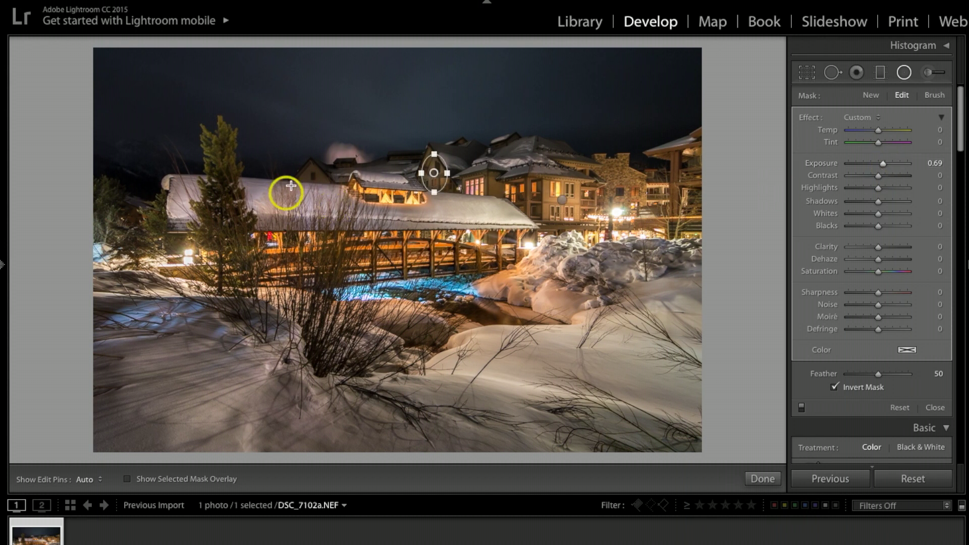
{"action": "left_click", "coordinate": [317, 179]}
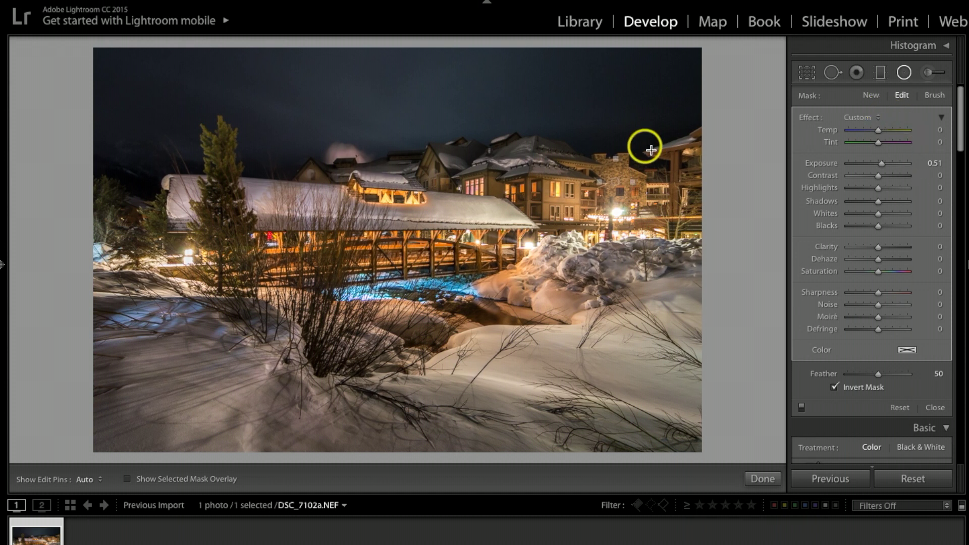
Draw a large oval over the central scene, stretch it toward the sky, and set Exposure 0.55
{"action": "left_click_drag", "start_coordinate": [374, 269], "coordinate": [656, 457]}
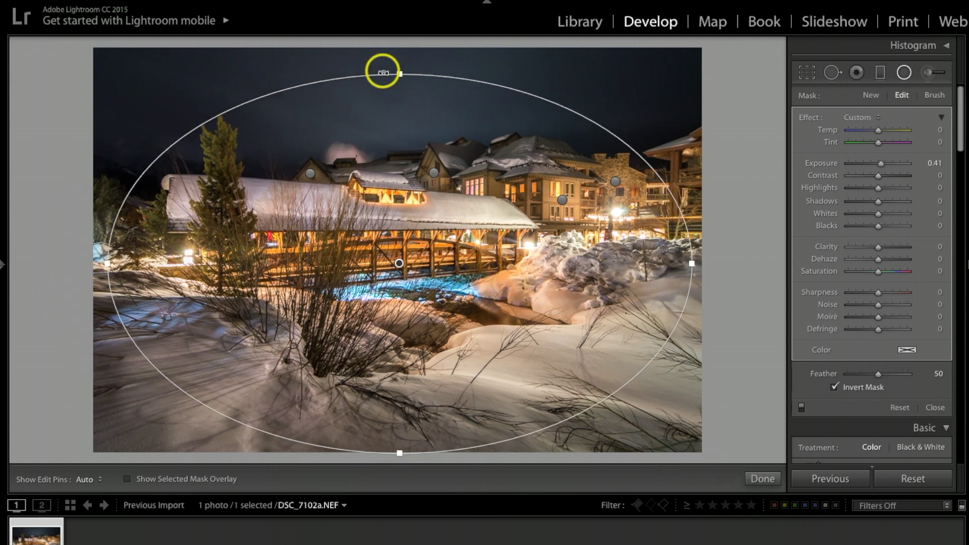
{"action": "left_click_drag", "start_coordinate": [396, 74], "coordinate": [396, 63]}
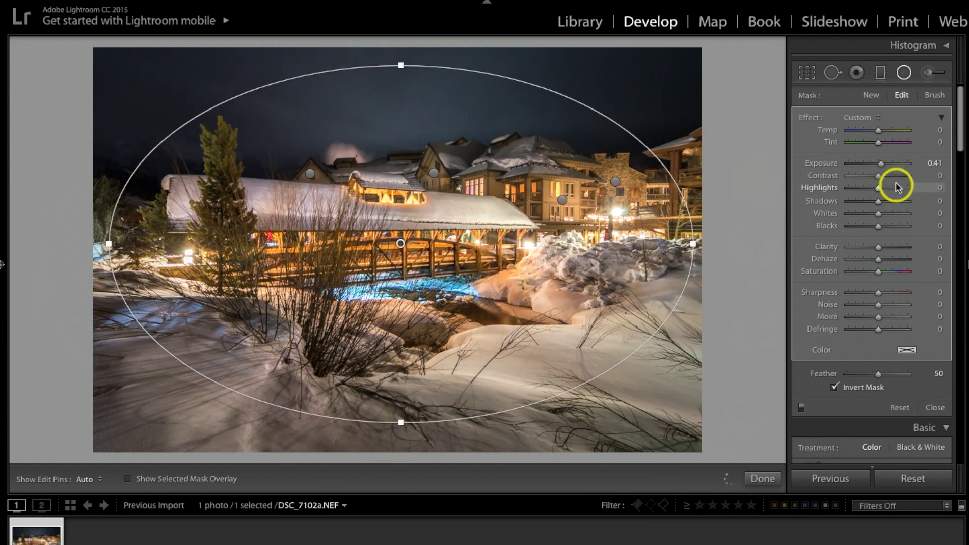
{"action": "left_click_drag", "start_coordinate": [881, 164], "coordinate": [882, 164]}
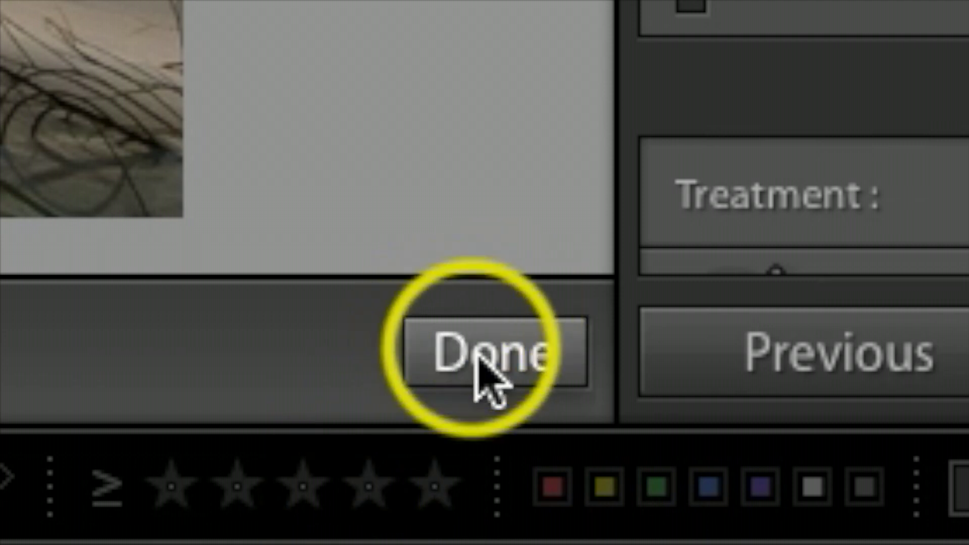
{"action": "left_click", "coordinate": [759, 478]}
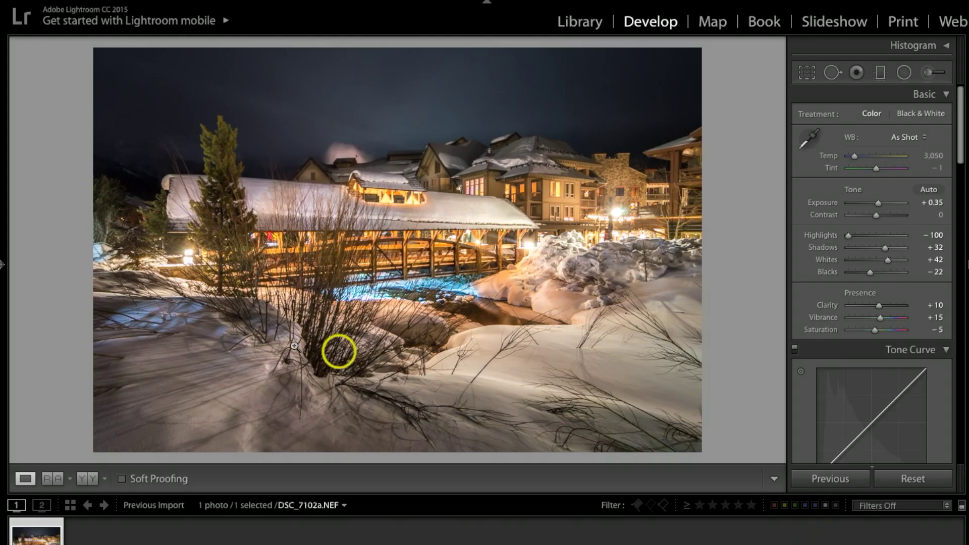
{"action": "left_click", "coordinate": [87, 482]}
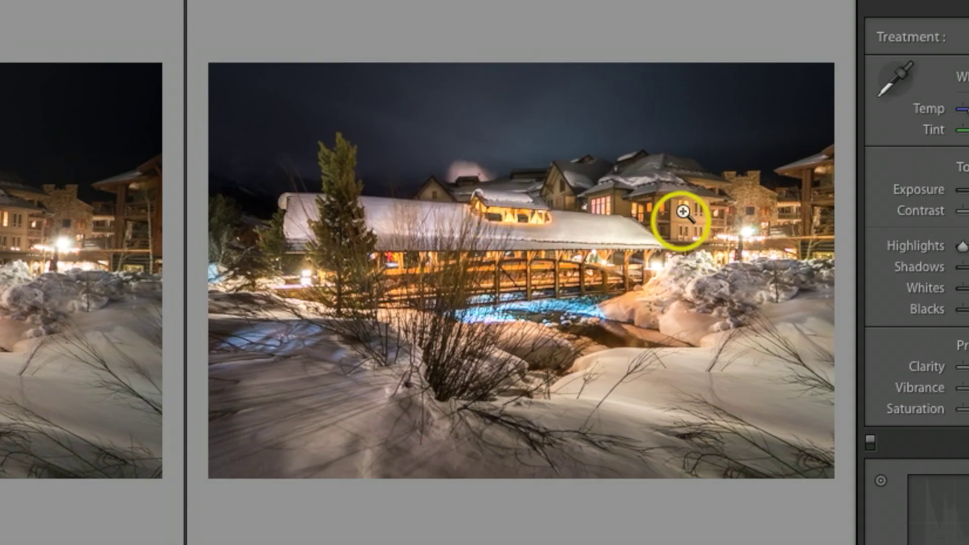
{"action": "key", "text": "y"}
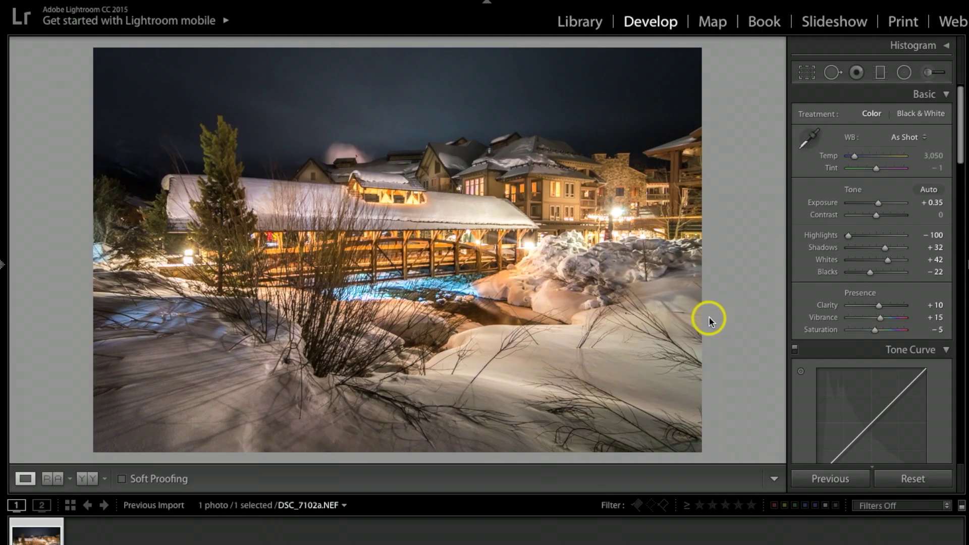